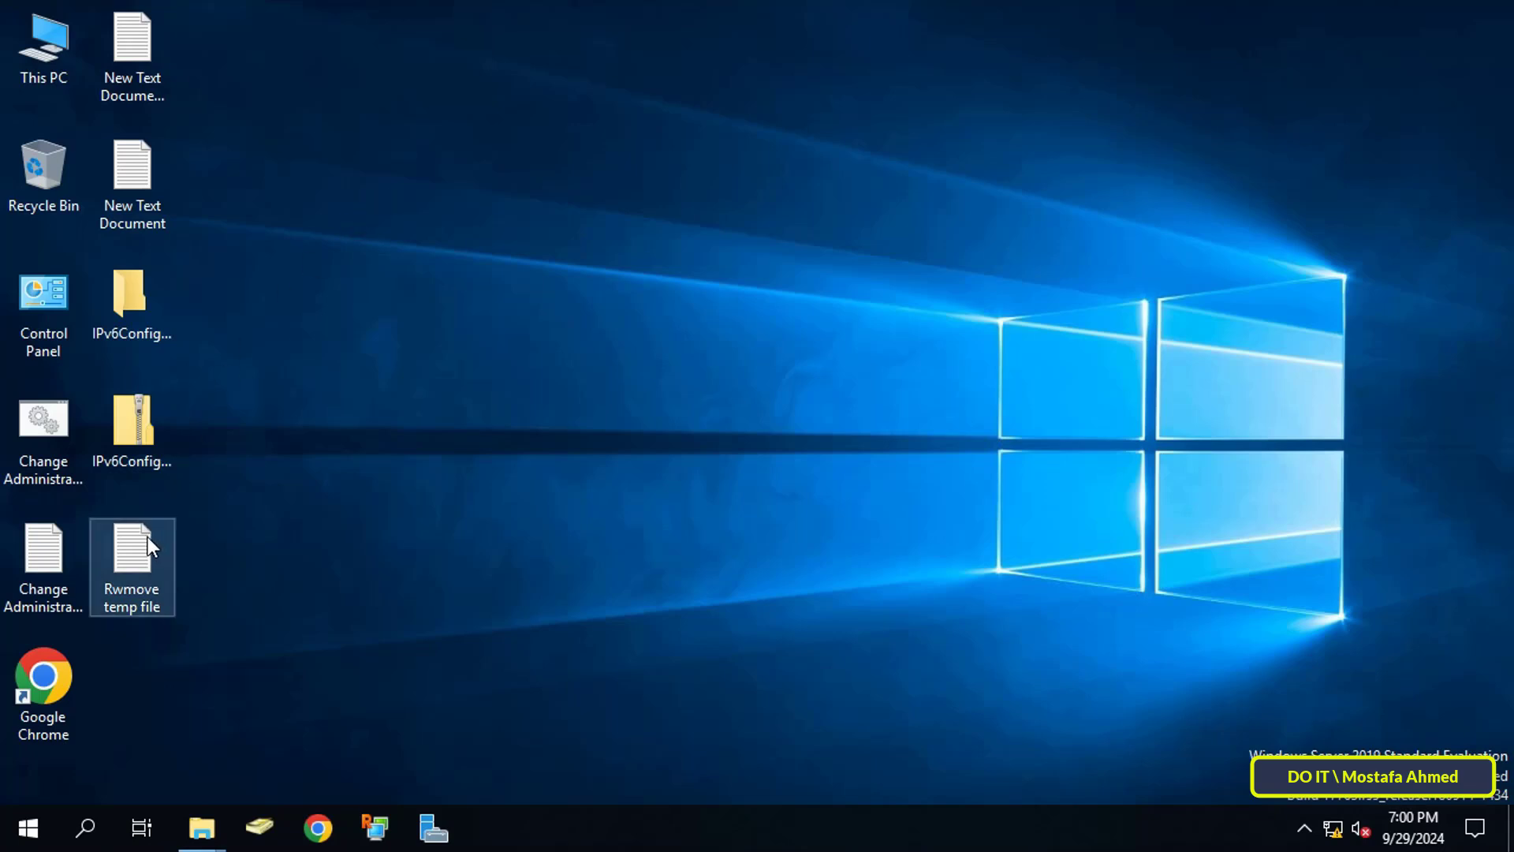
Step: Open the remove temp files script in Notepad and enlarge the window to show the whole script
{"action": "double_click", "coordinate": [145, 558]}
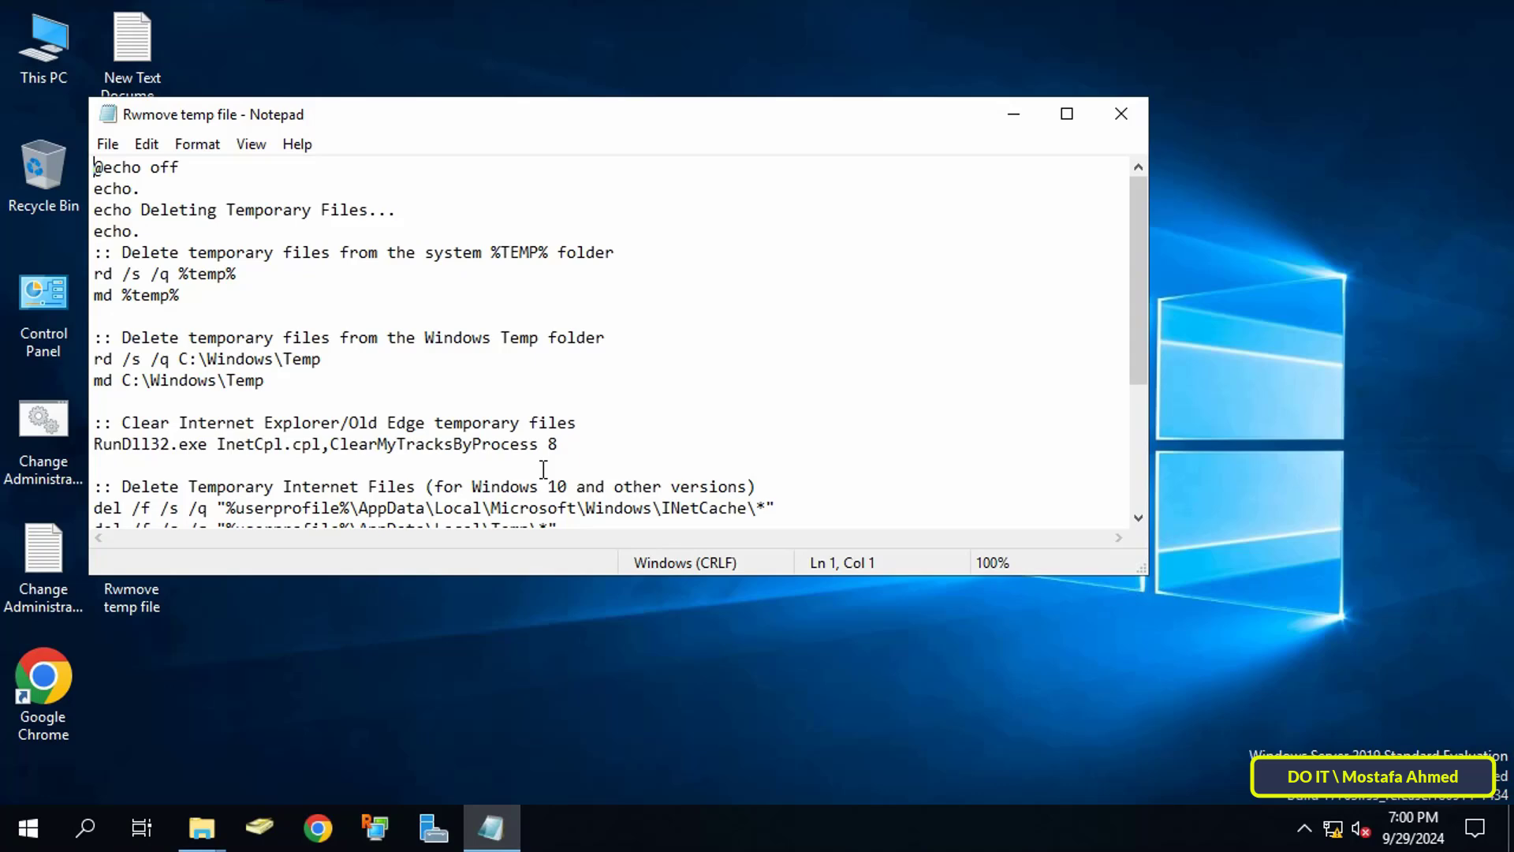
{"action": "left_click_drag", "start_coordinate": [1142, 567], "coordinate": [1171, 705]}
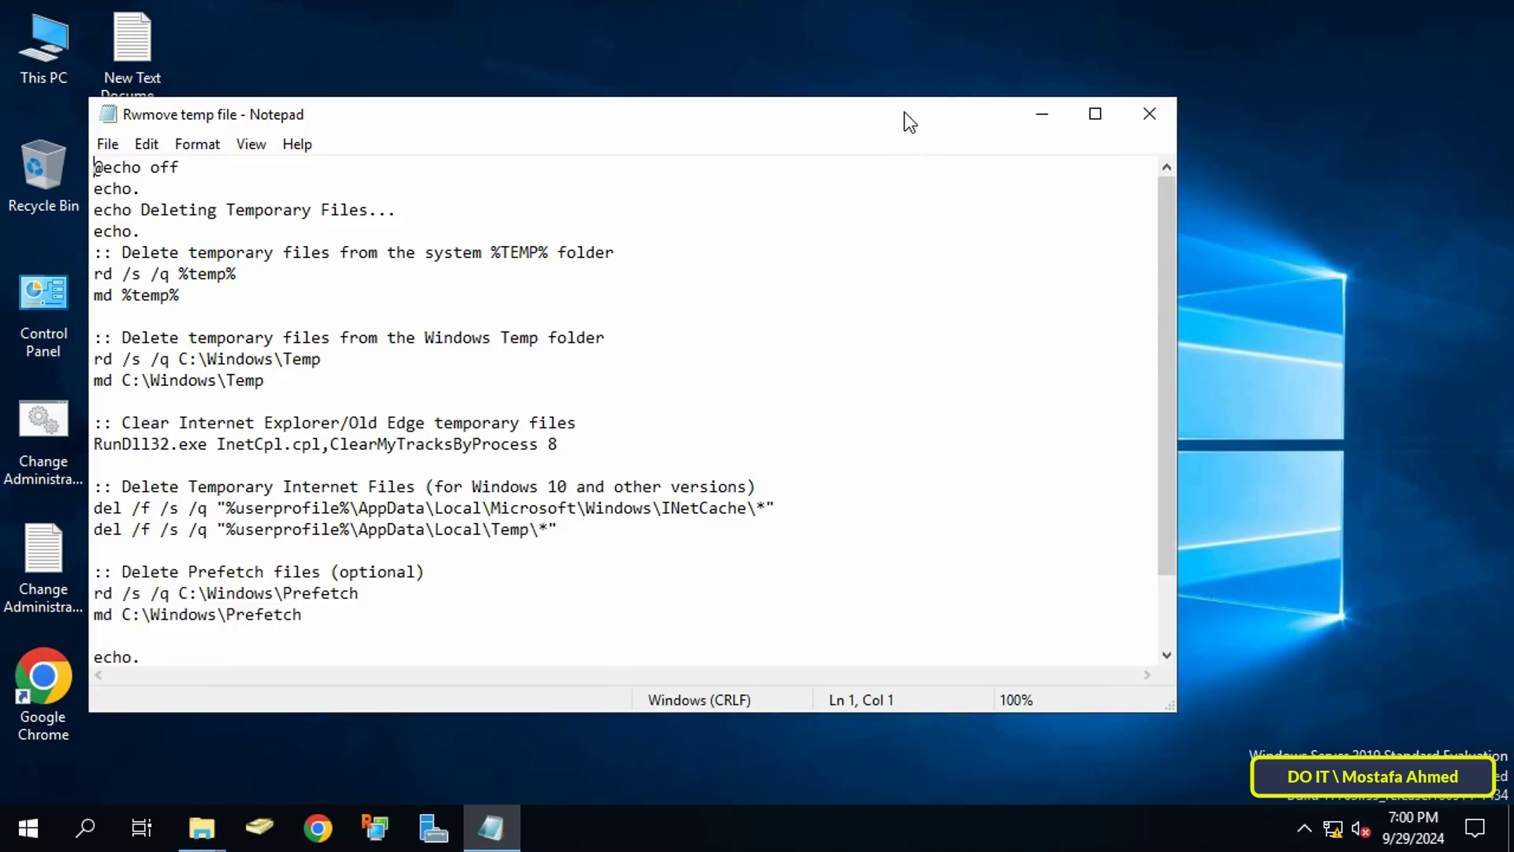
{"action": "left_click_drag", "start_coordinate": [905, 113], "coordinate": [921, 30]}
{"action": "left_click_drag", "start_coordinate": [1190, 607], "coordinate": [1193, 727]}
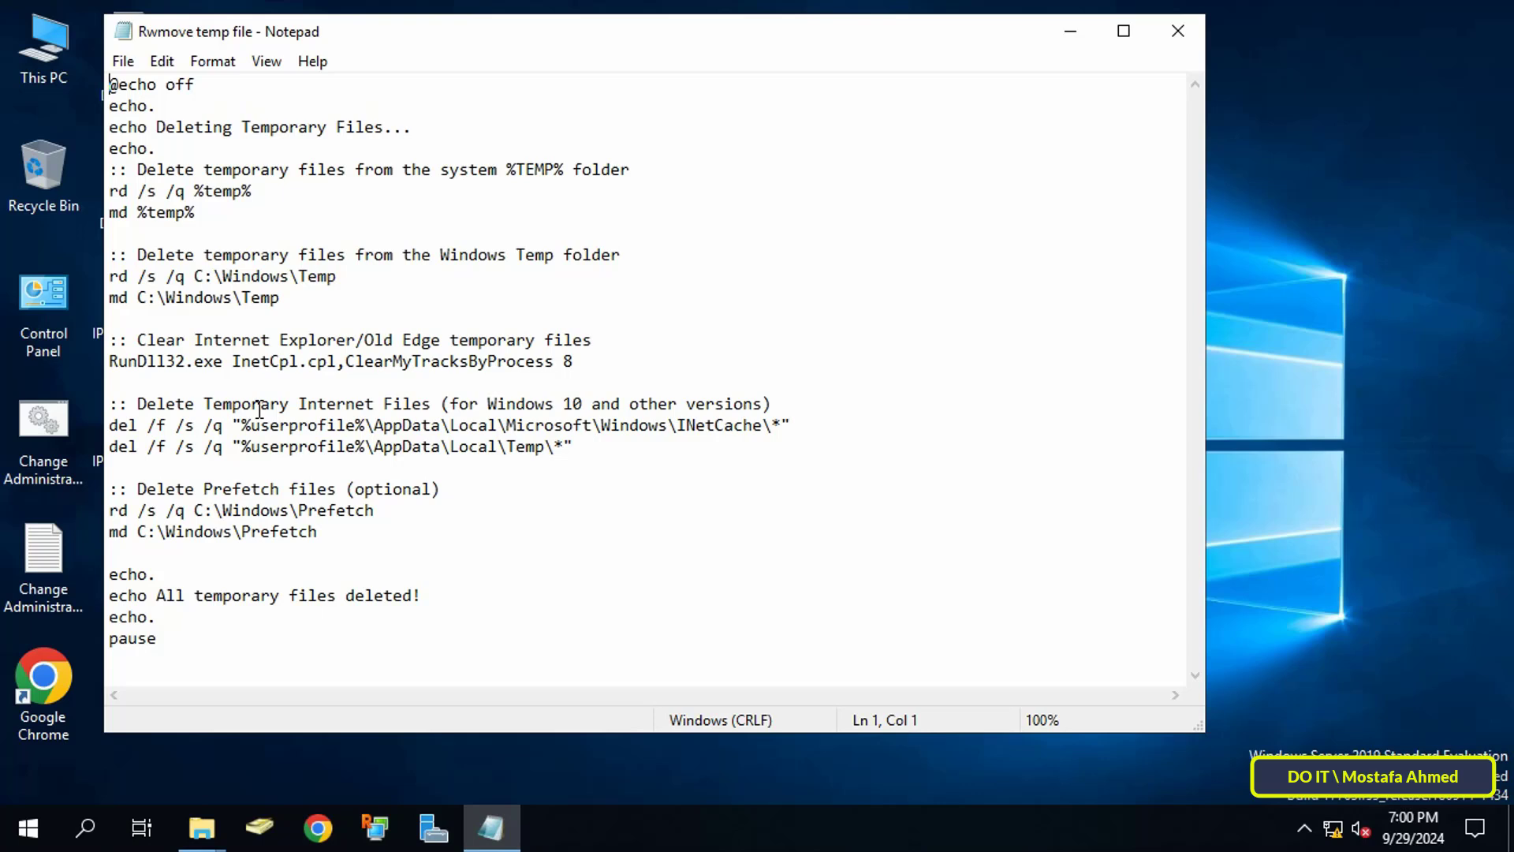
Step: Save the script to the Desktop as RemoveTempFiles.bat with Save as type All Files
{"action": "left_click", "coordinate": [127, 63]}
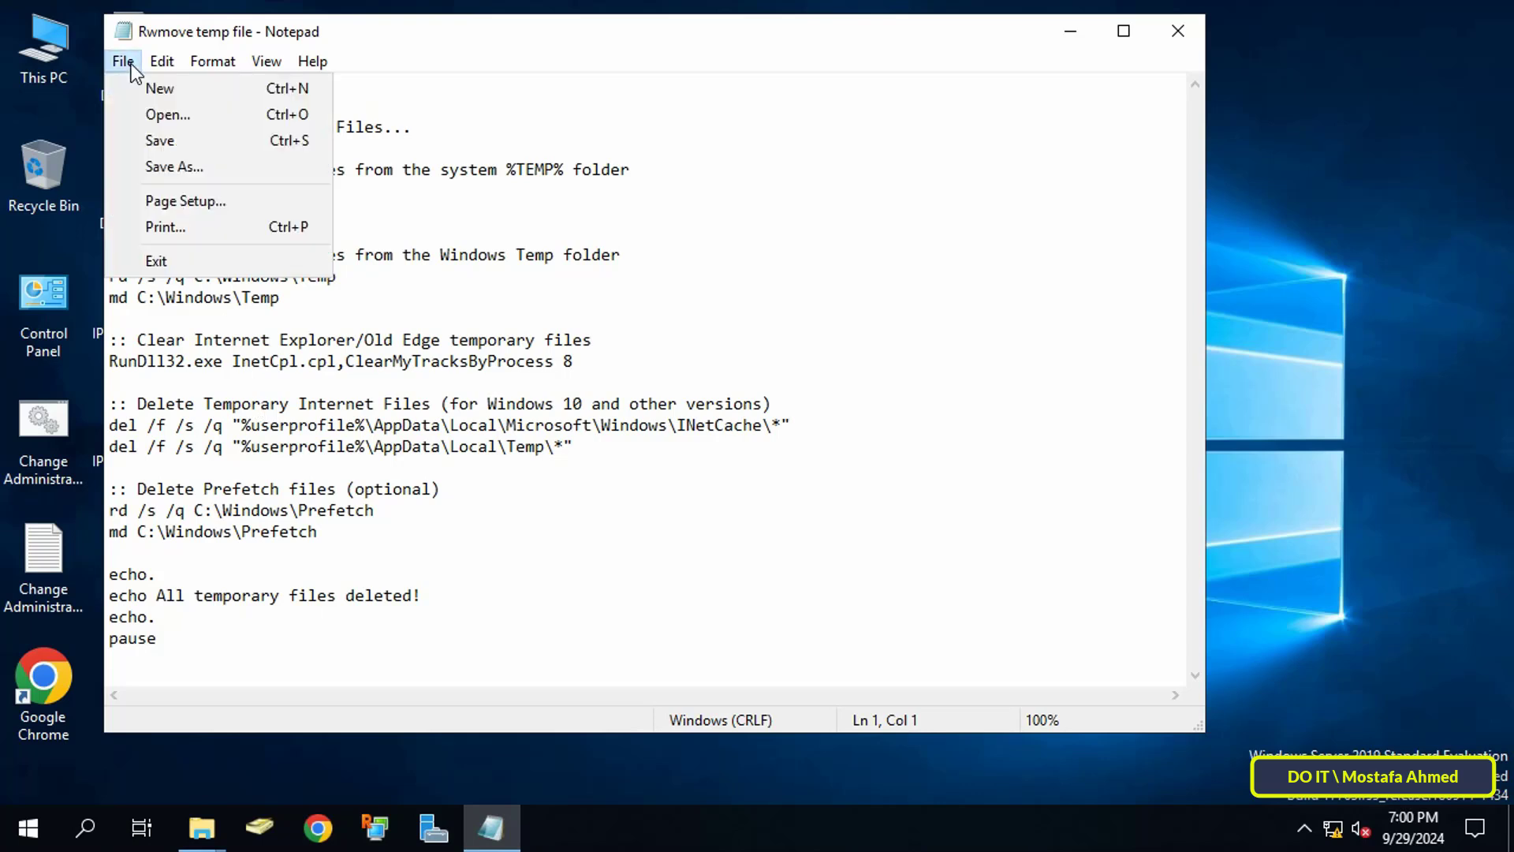
{"action": "left_click", "coordinate": [162, 168]}
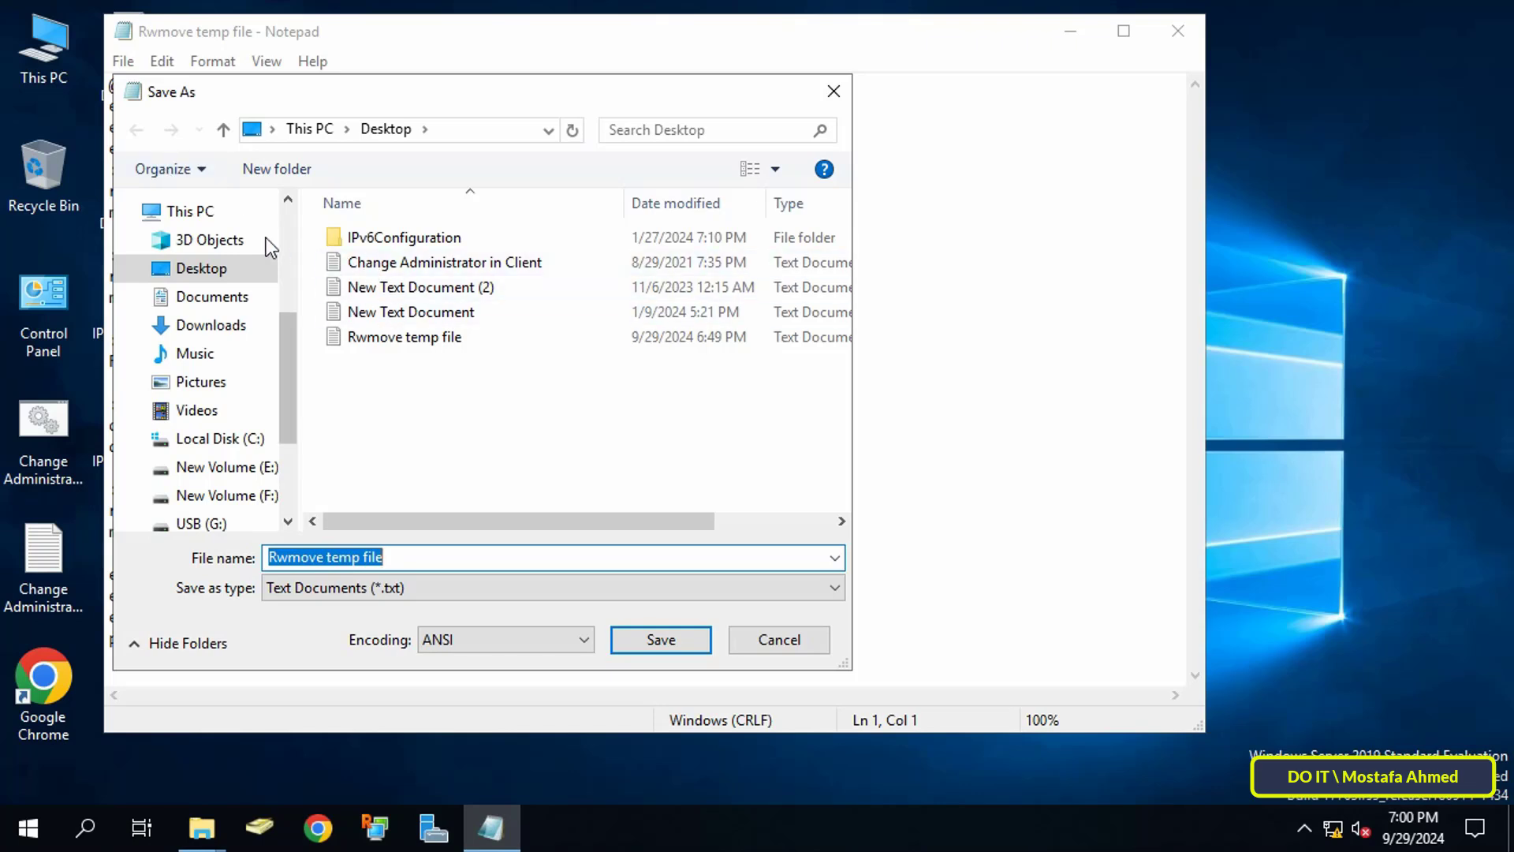
{"action": "type", "text": "Re"}
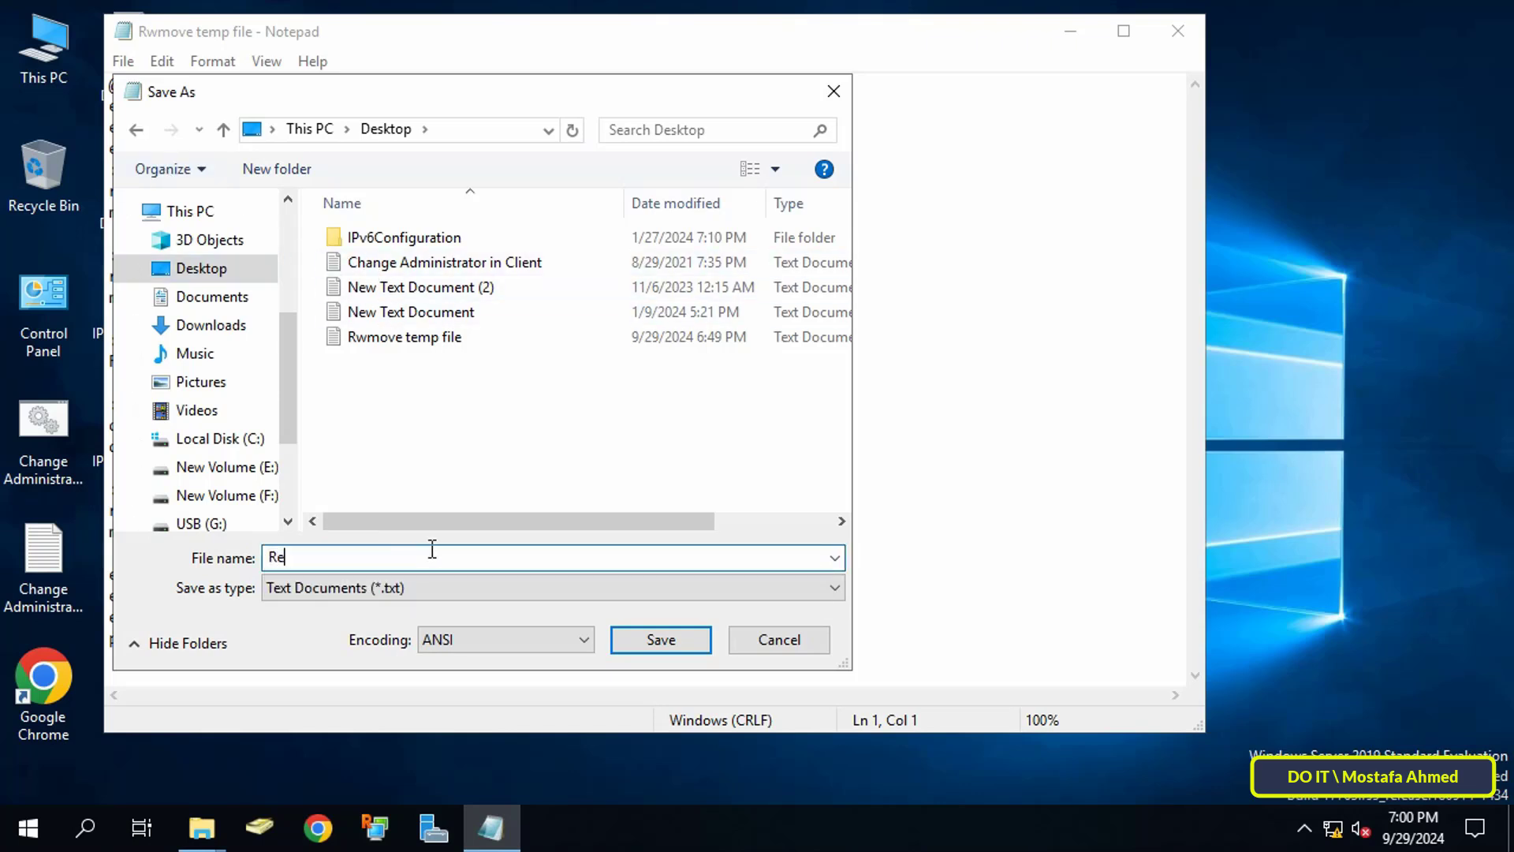
{"action": "type", "text": "moveTempFiles.bat"}
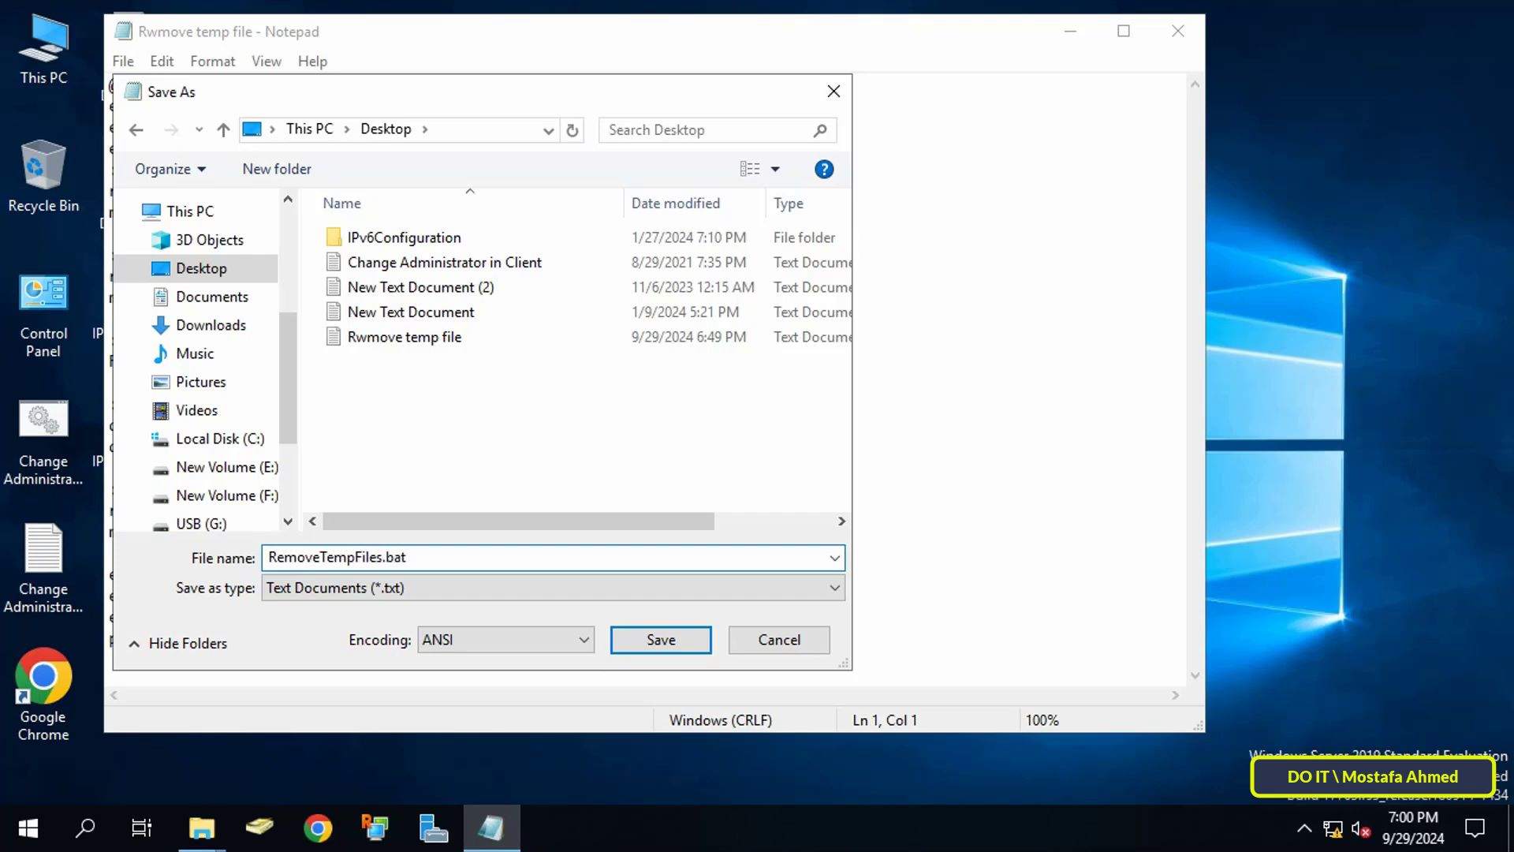
{"action": "left_click", "coordinate": [436, 592]}
{"action": "left_click", "coordinate": [425, 623]}
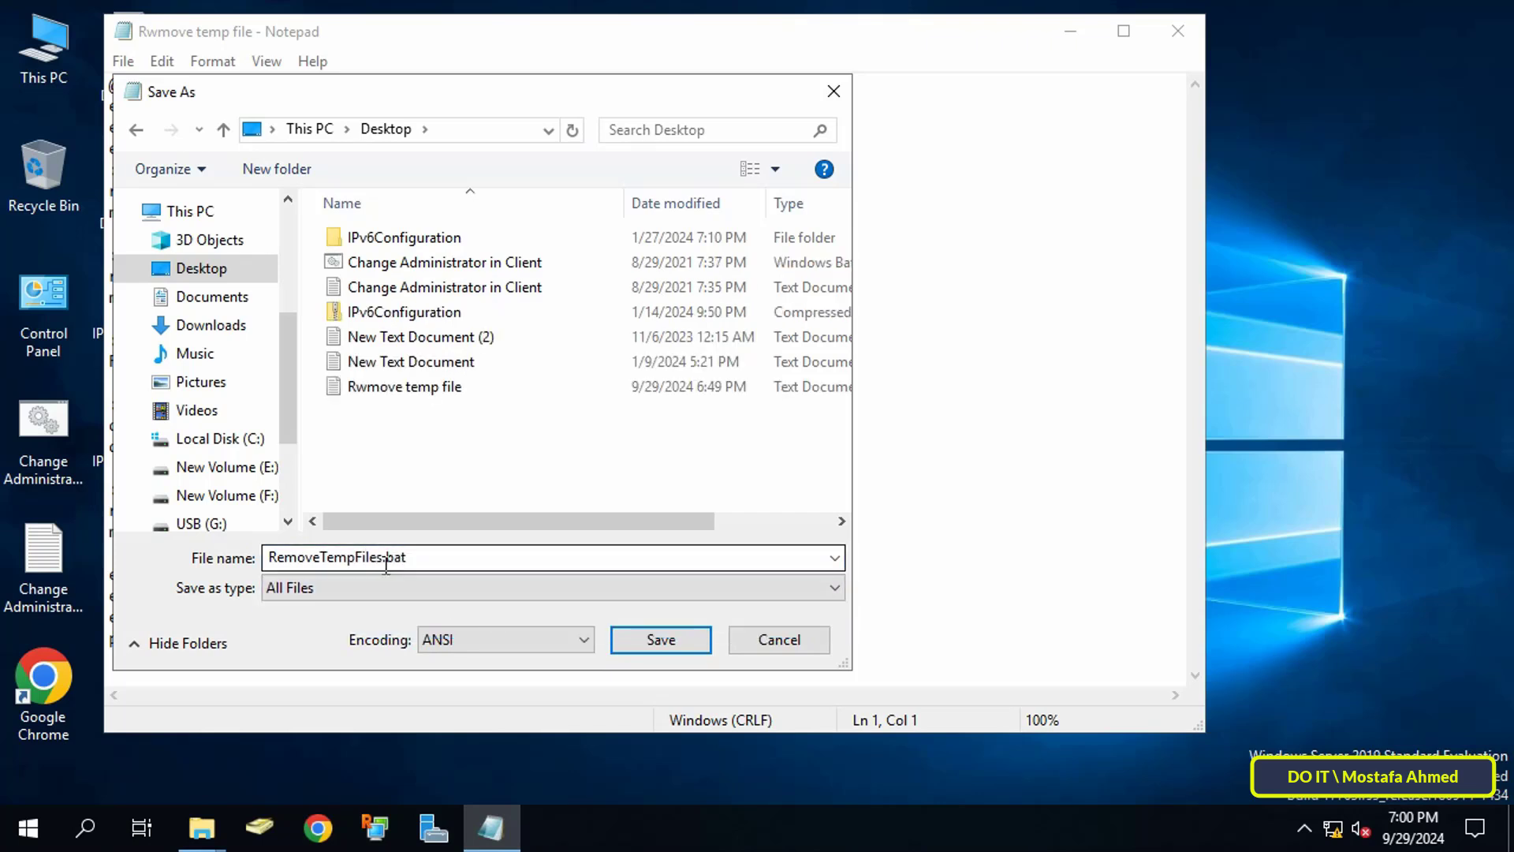
{"action": "left_click", "coordinate": [661, 641]}
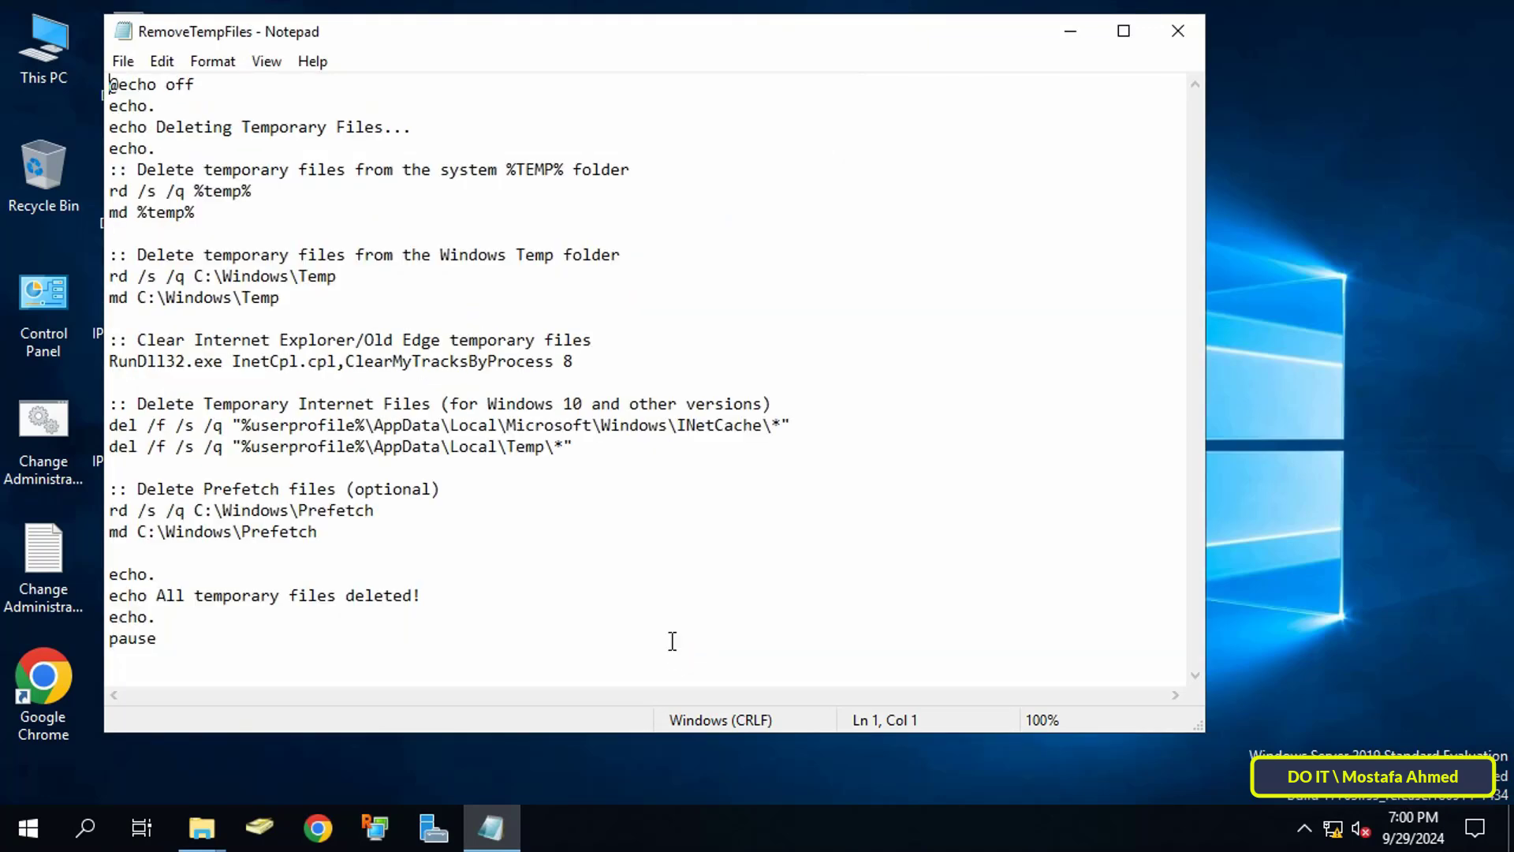
Step: Close Notepad and launch Server Manager, bringing up its Tools menu
{"action": "left_click_drag", "start_coordinate": [532, 35], "coordinate": [655, 31]}
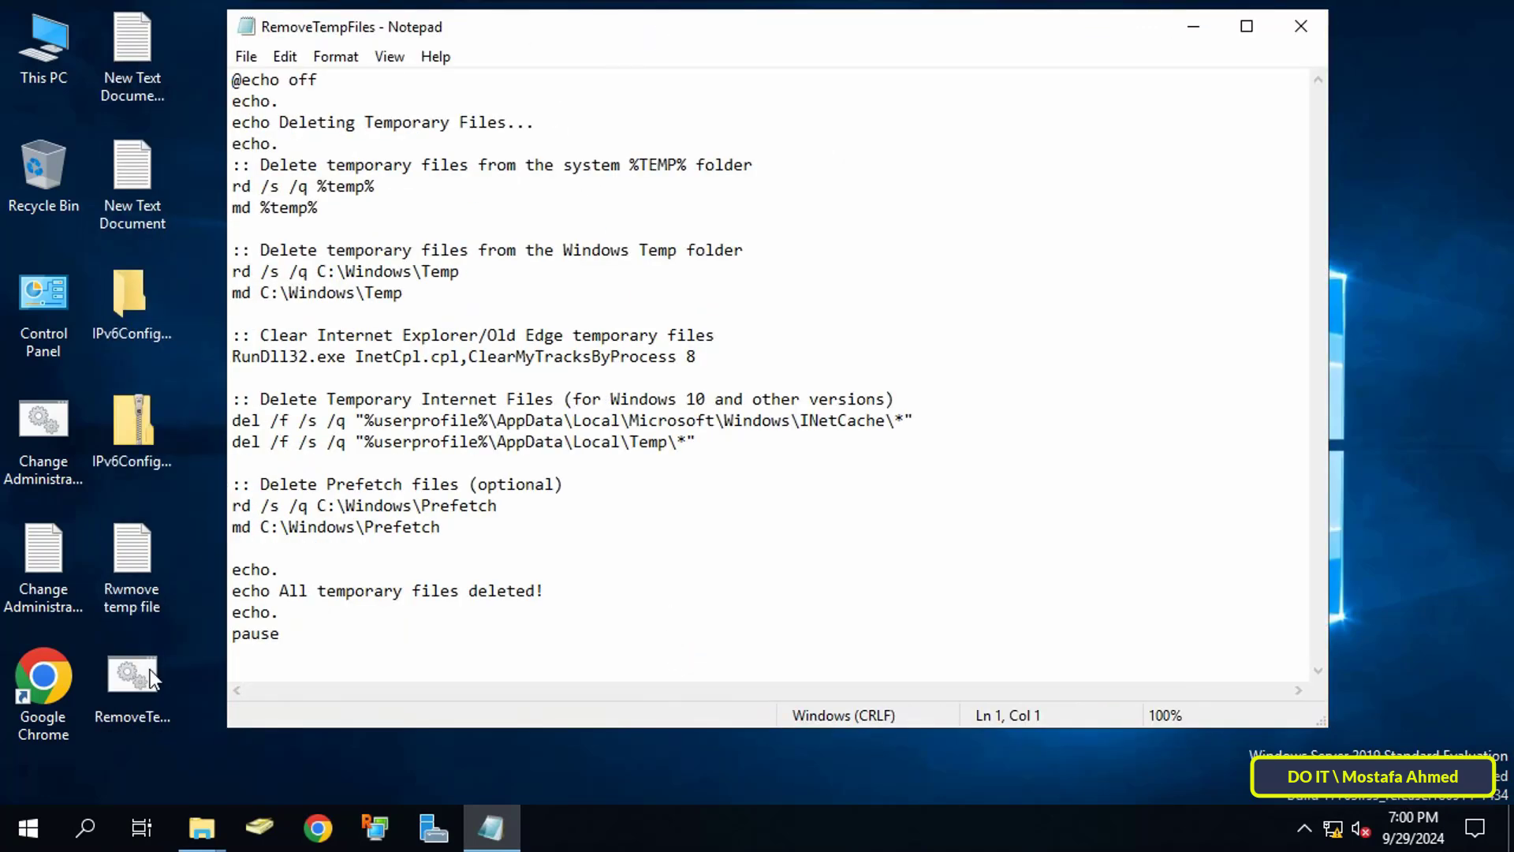
{"action": "left_click", "coordinate": [1302, 27]}
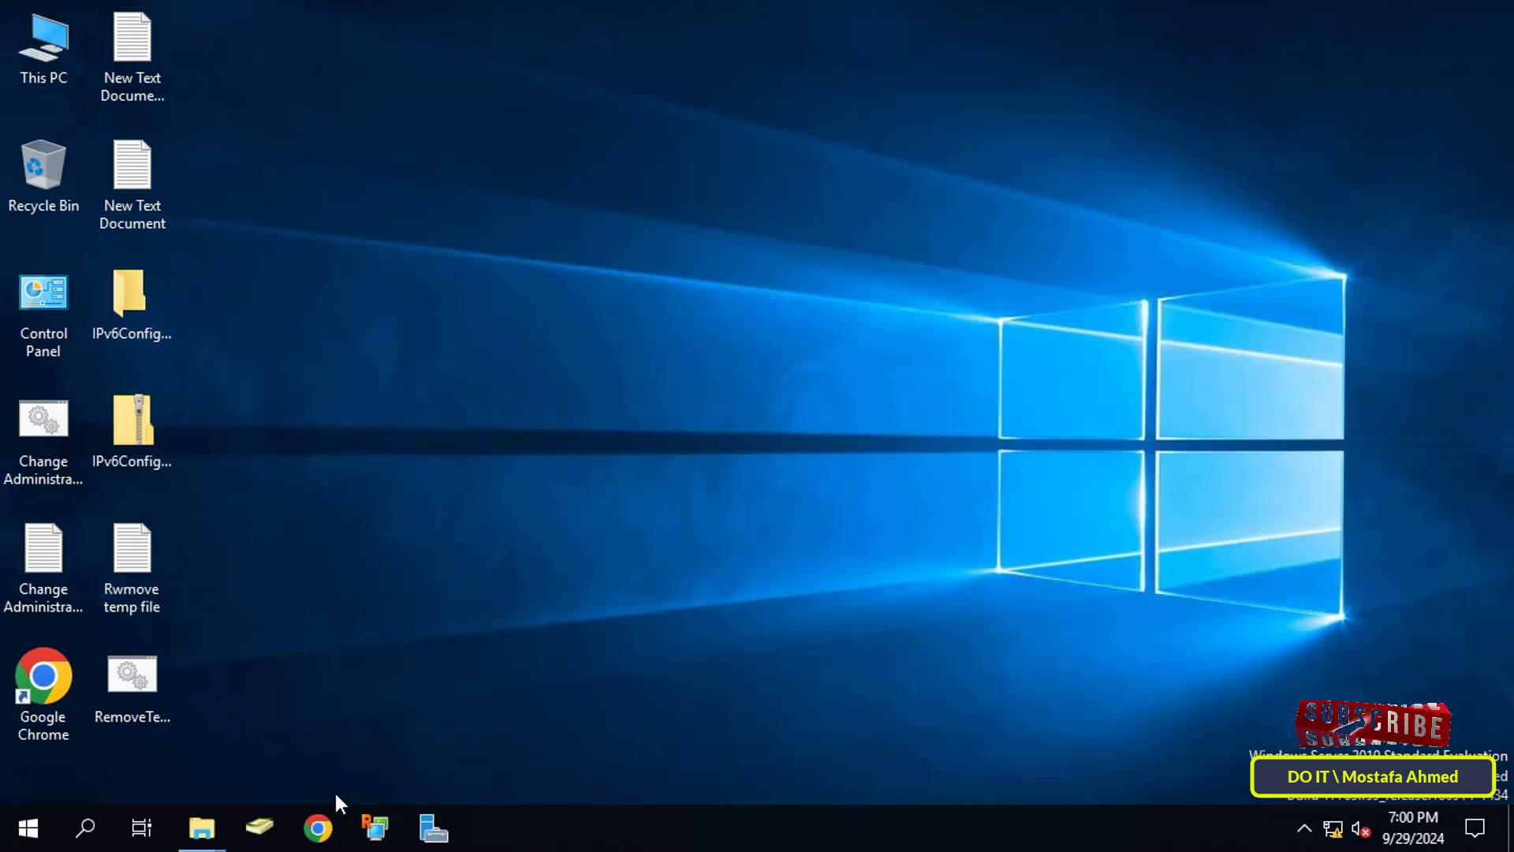
{"action": "left_click", "coordinate": [430, 828]}
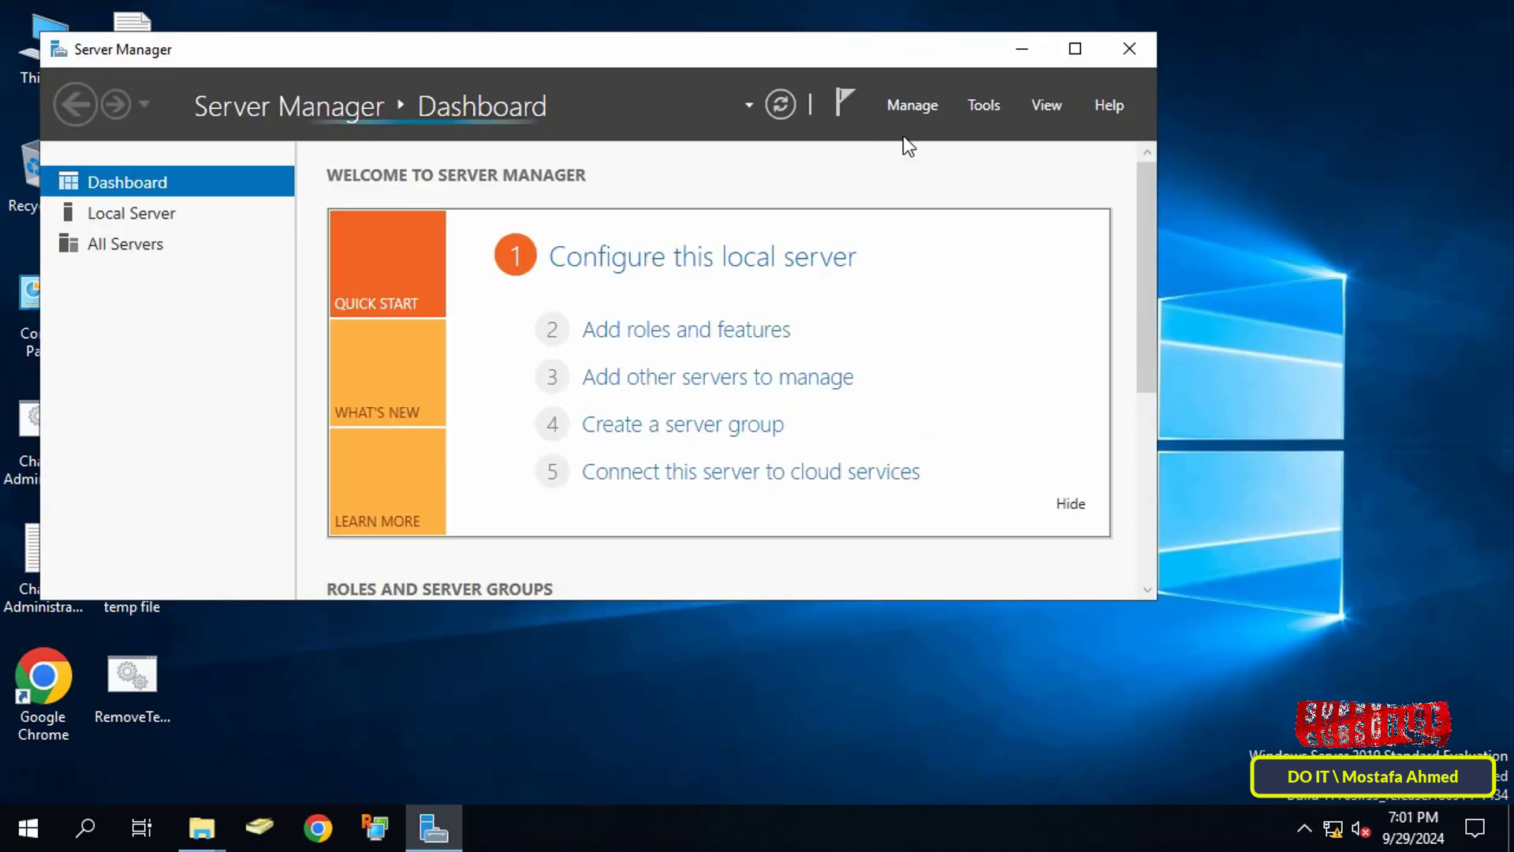
{"action": "left_click", "coordinate": [973, 107]}
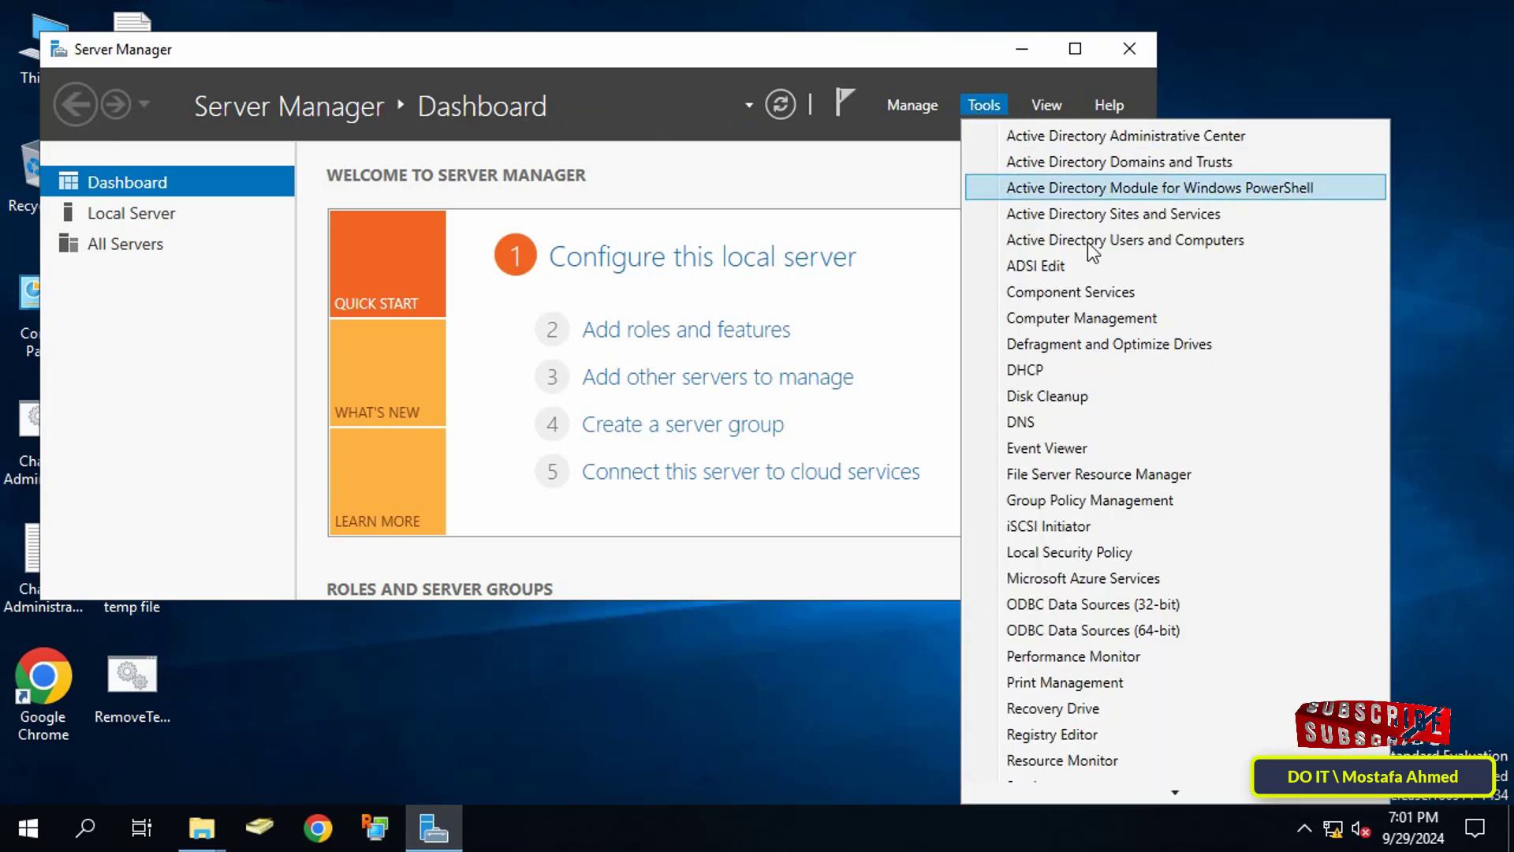
Step: Launch Group Policy Management and expand Forest > Domains > ok.local to select the test OU
{"action": "left_click", "coordinate": [1176, 500]}
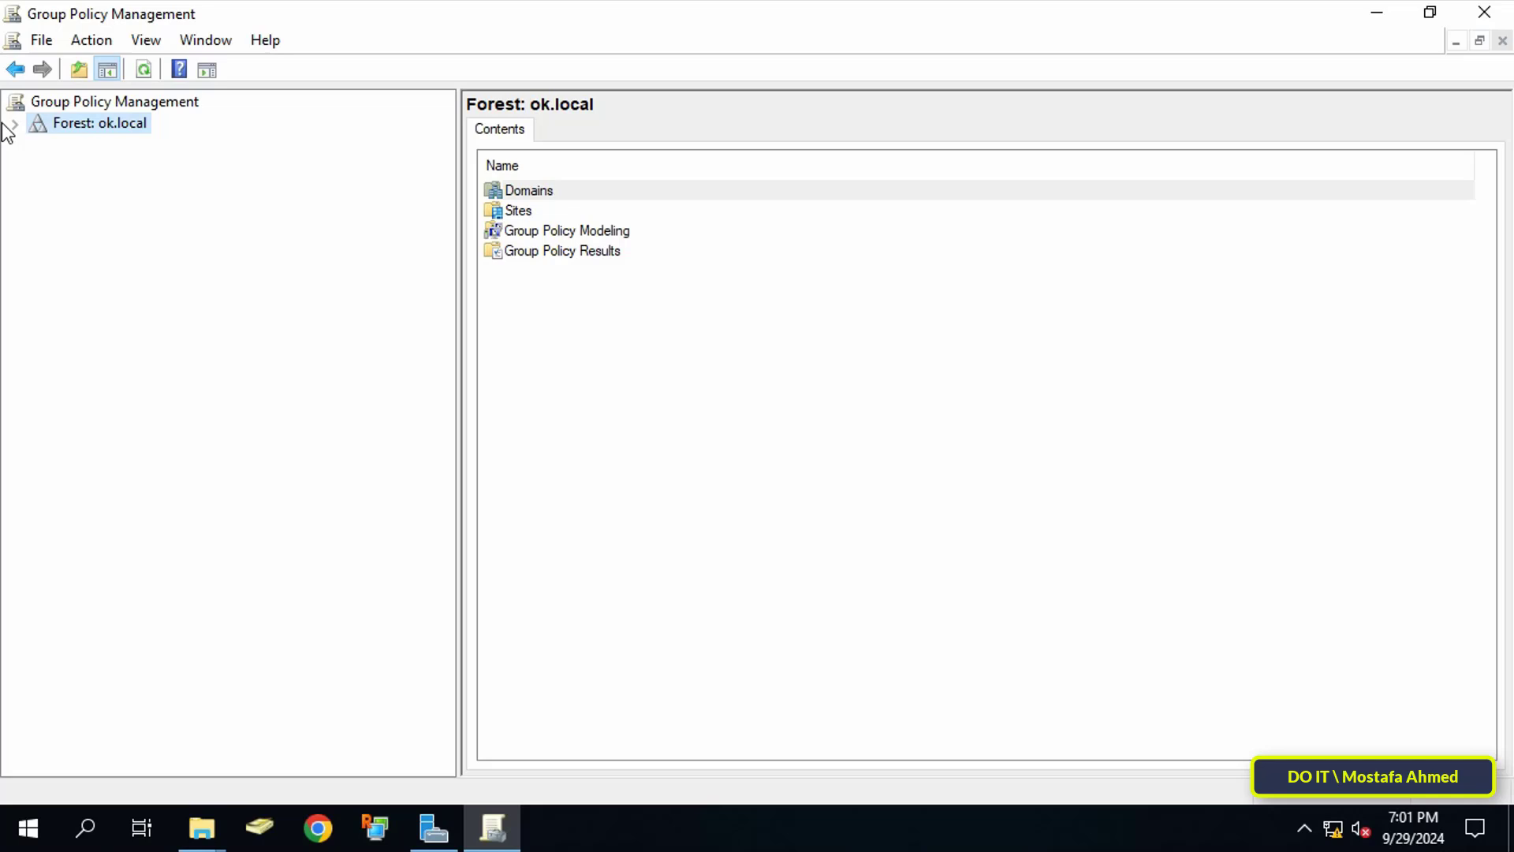
{"action": "left_click", "coordinate": [14, 124]}
{"action": "left_click", "coordinate": [37, 145]}
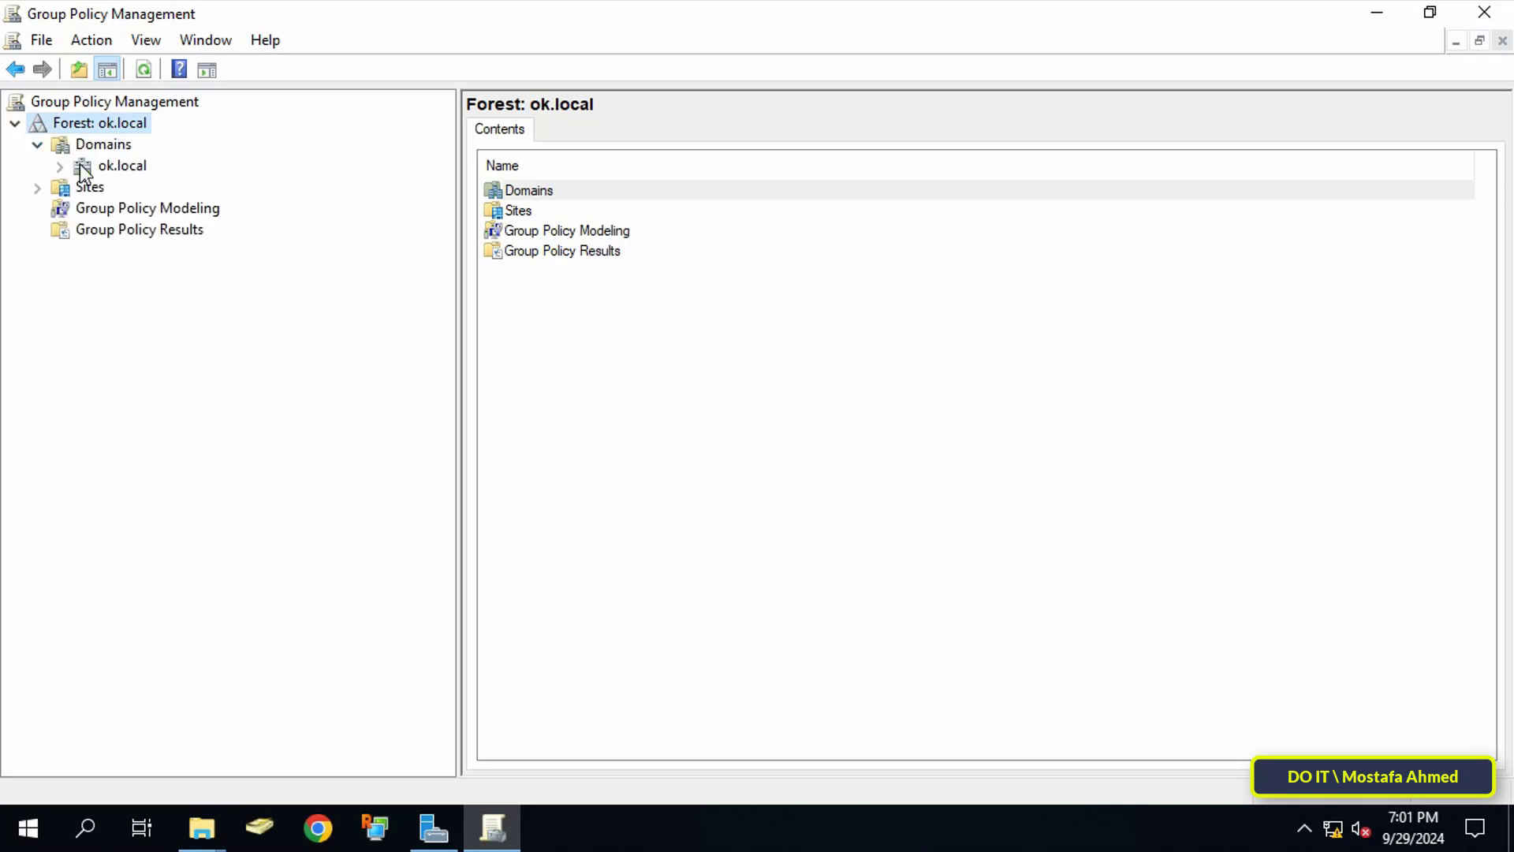
{"action": "left_click", "coordinate": [81, 165]}
{"action": "left_click", "coordinate": [60, 167]}
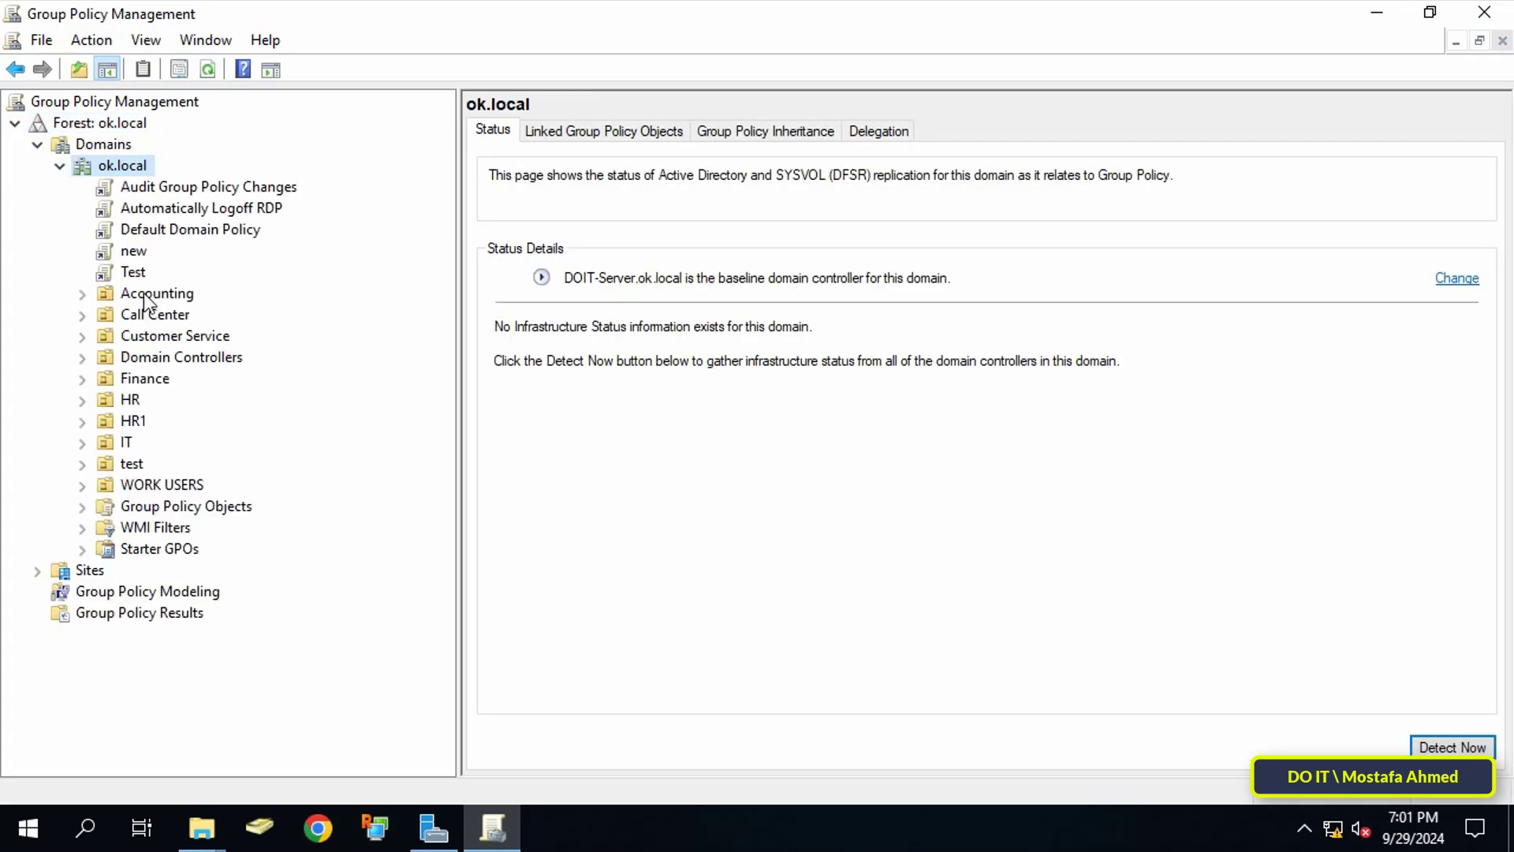
{"action": "left_click", "coordinate": [132, 463]}
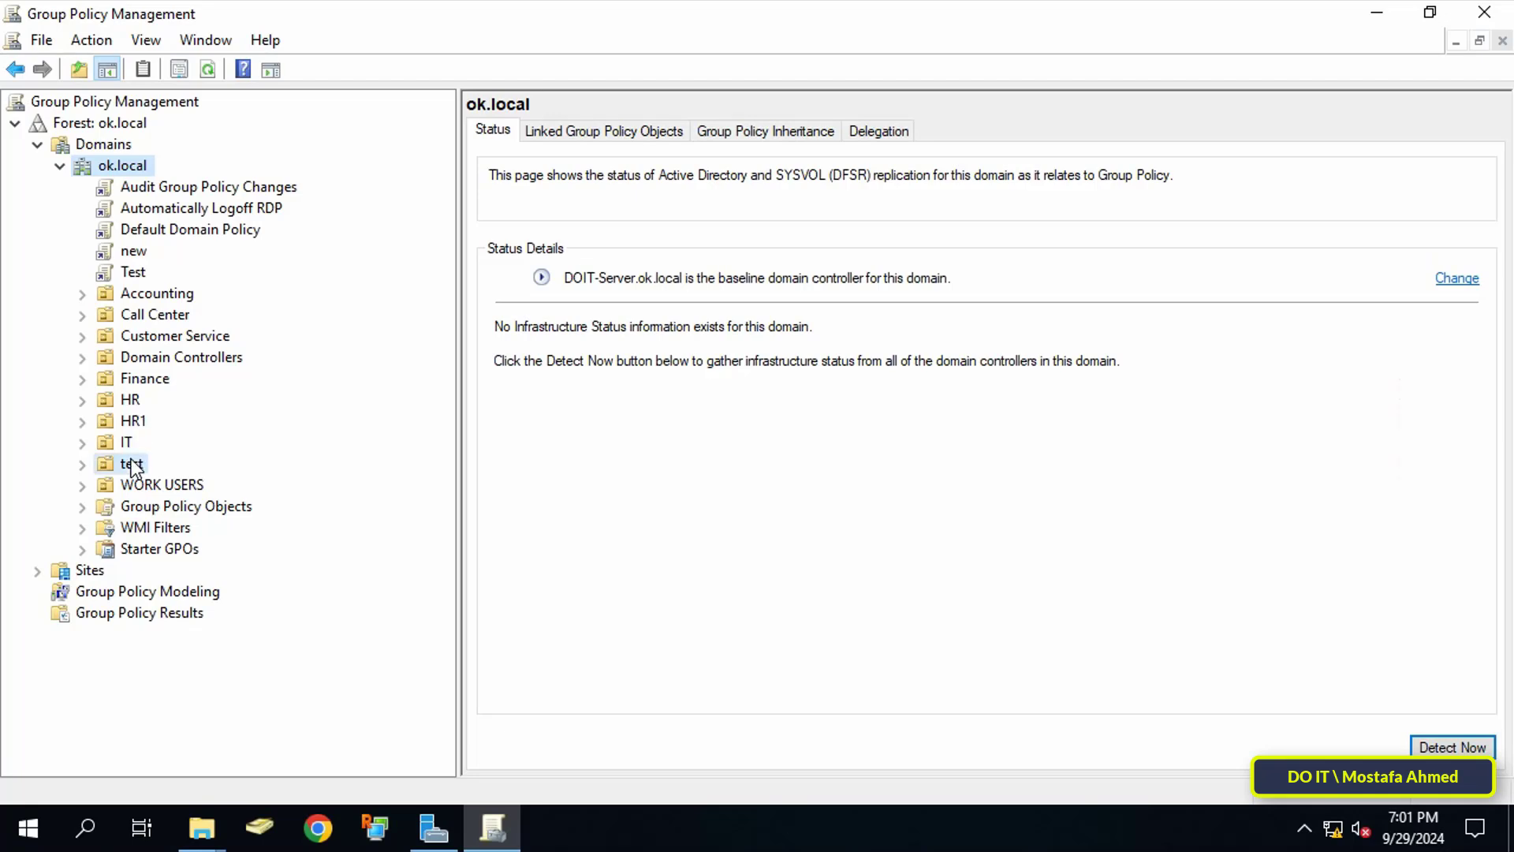
Step: Create a GPO named 'Remove Temp Files' linked to the test OU and select it
{"action": "right_click", "coordinate": [128, 467]}
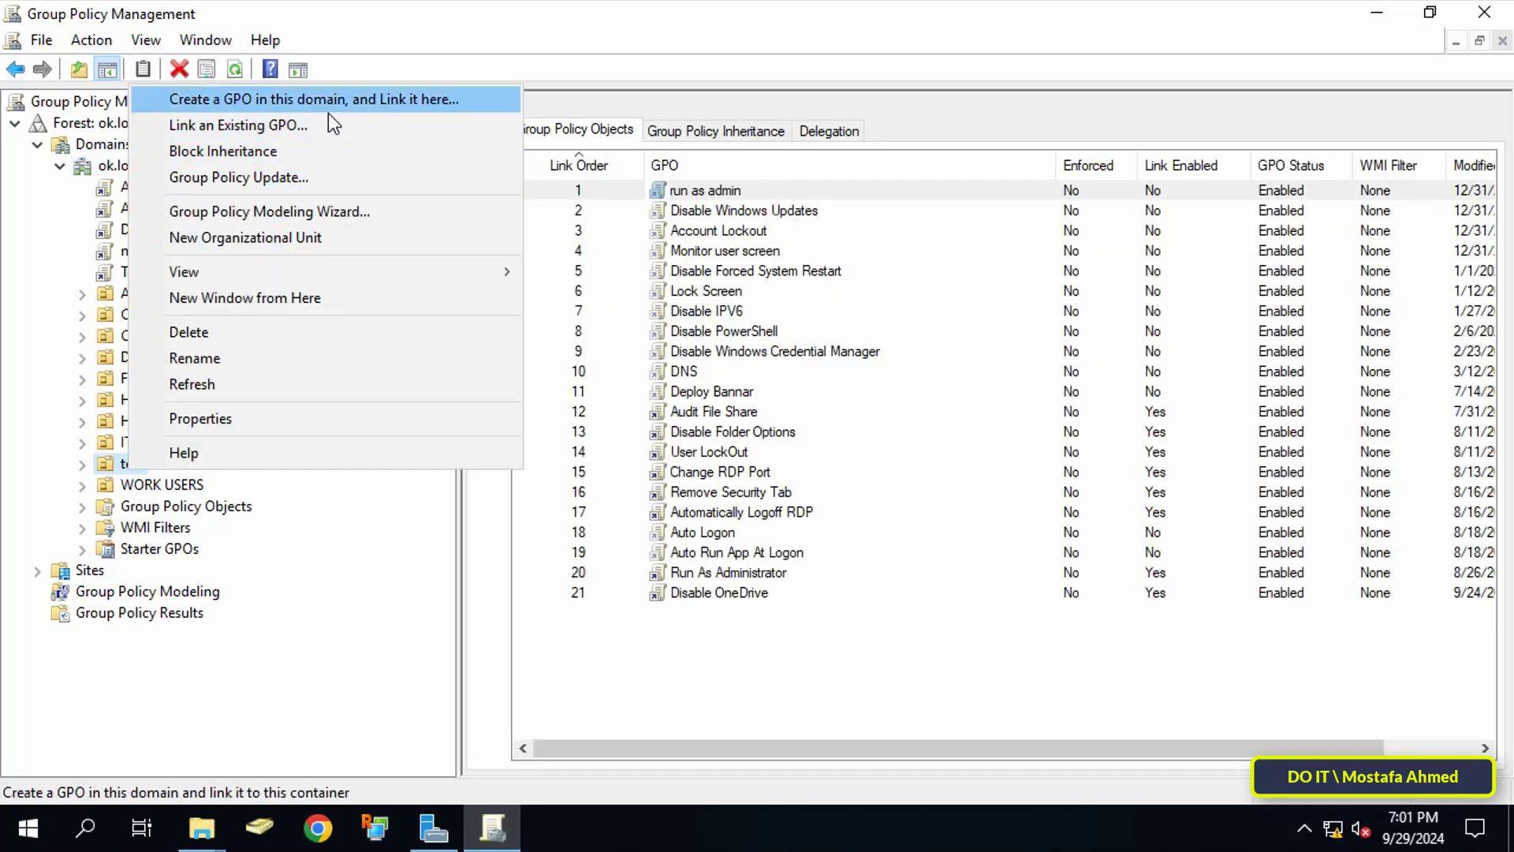
{"action": "left_click", "coordinate": [371, 103]}
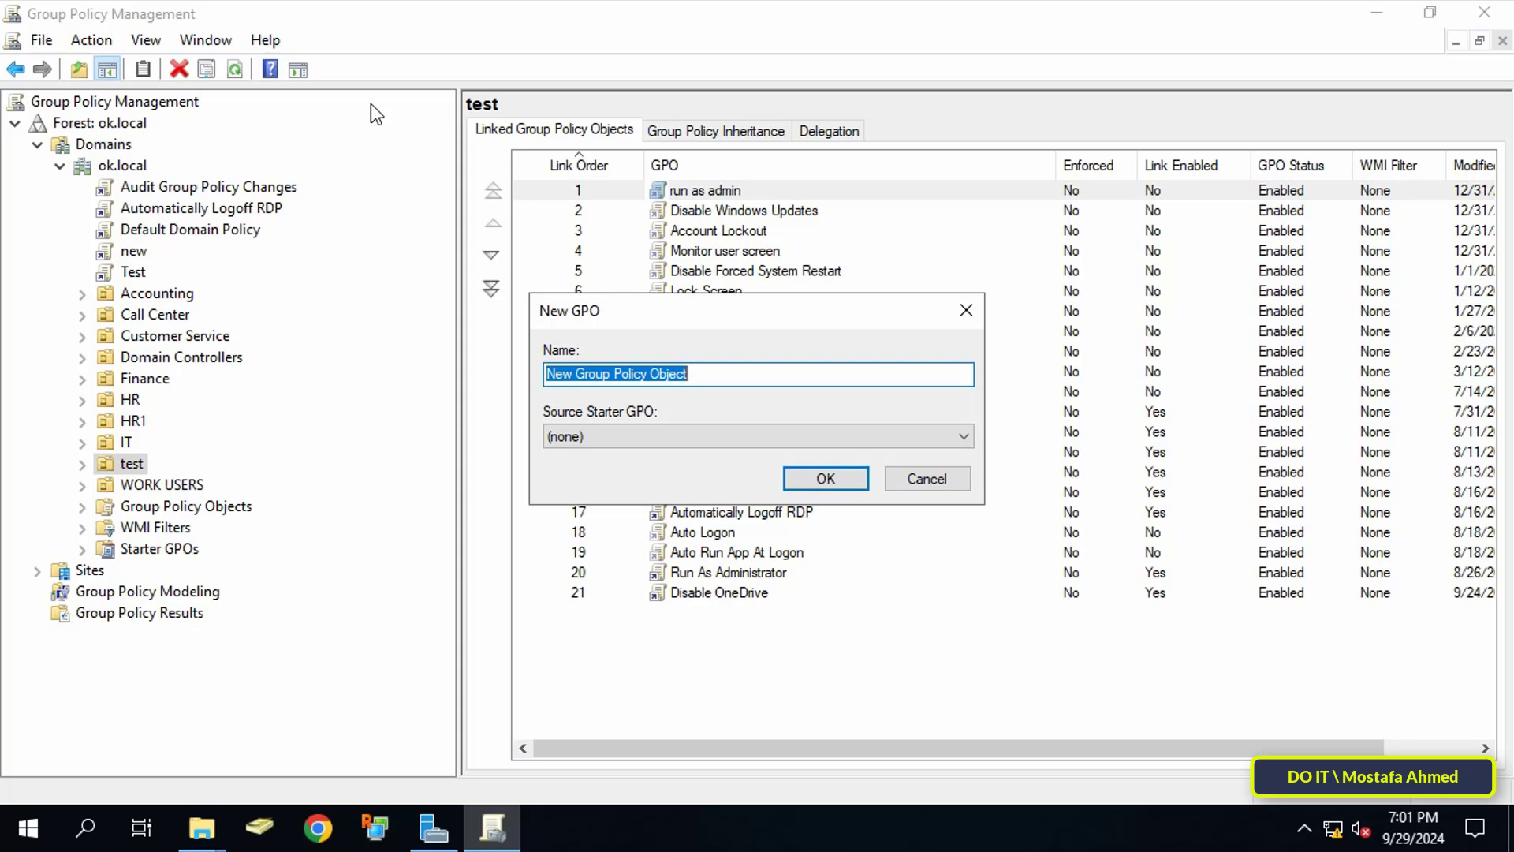
{"action": "type", "text": "Remove Temp Files"}
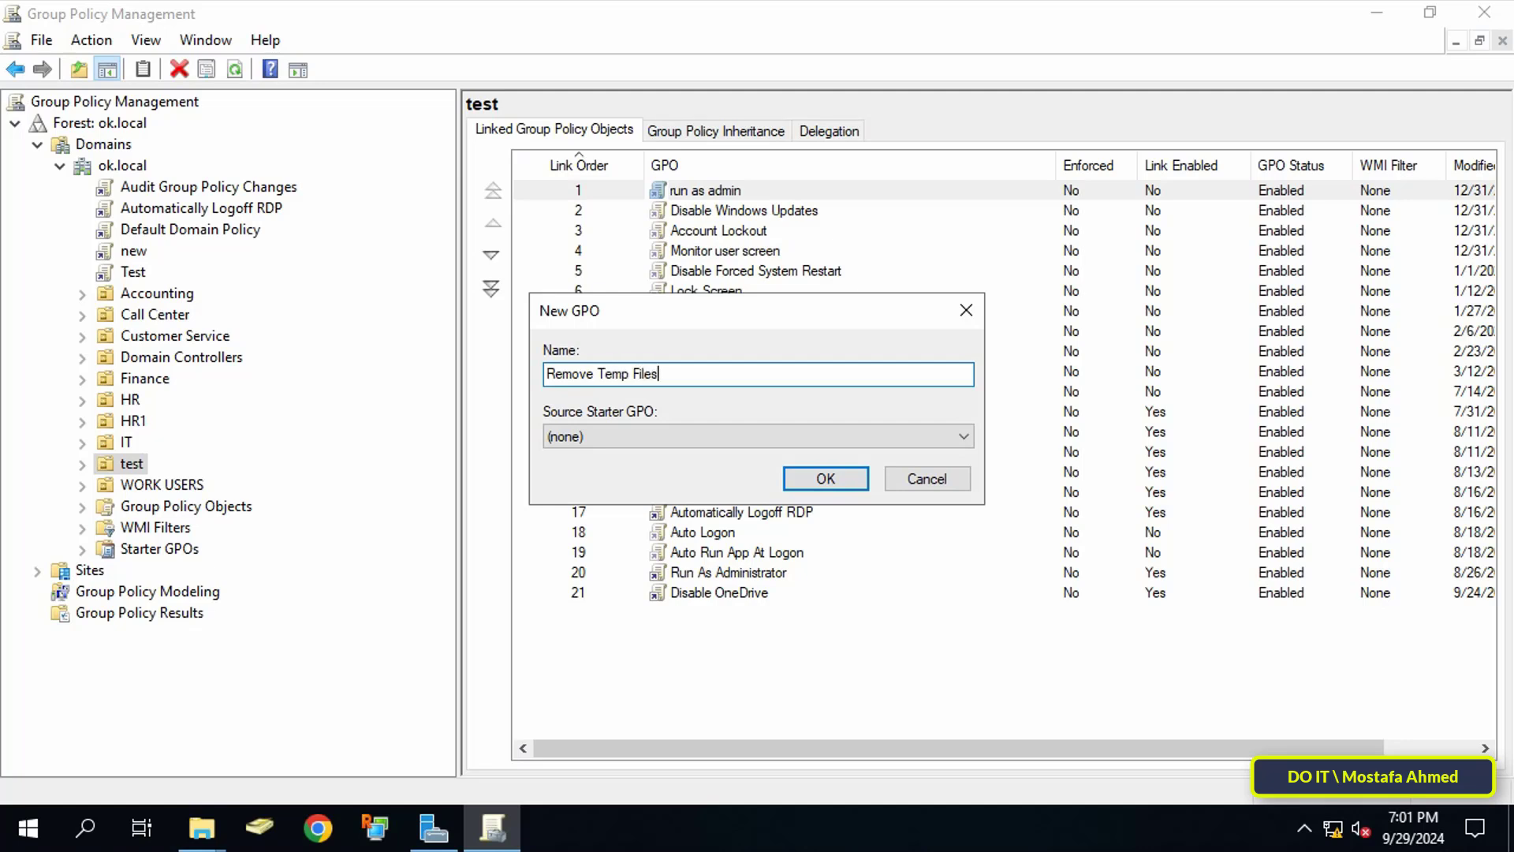
{"action": "left_click", "coordinate": [828, 478]}
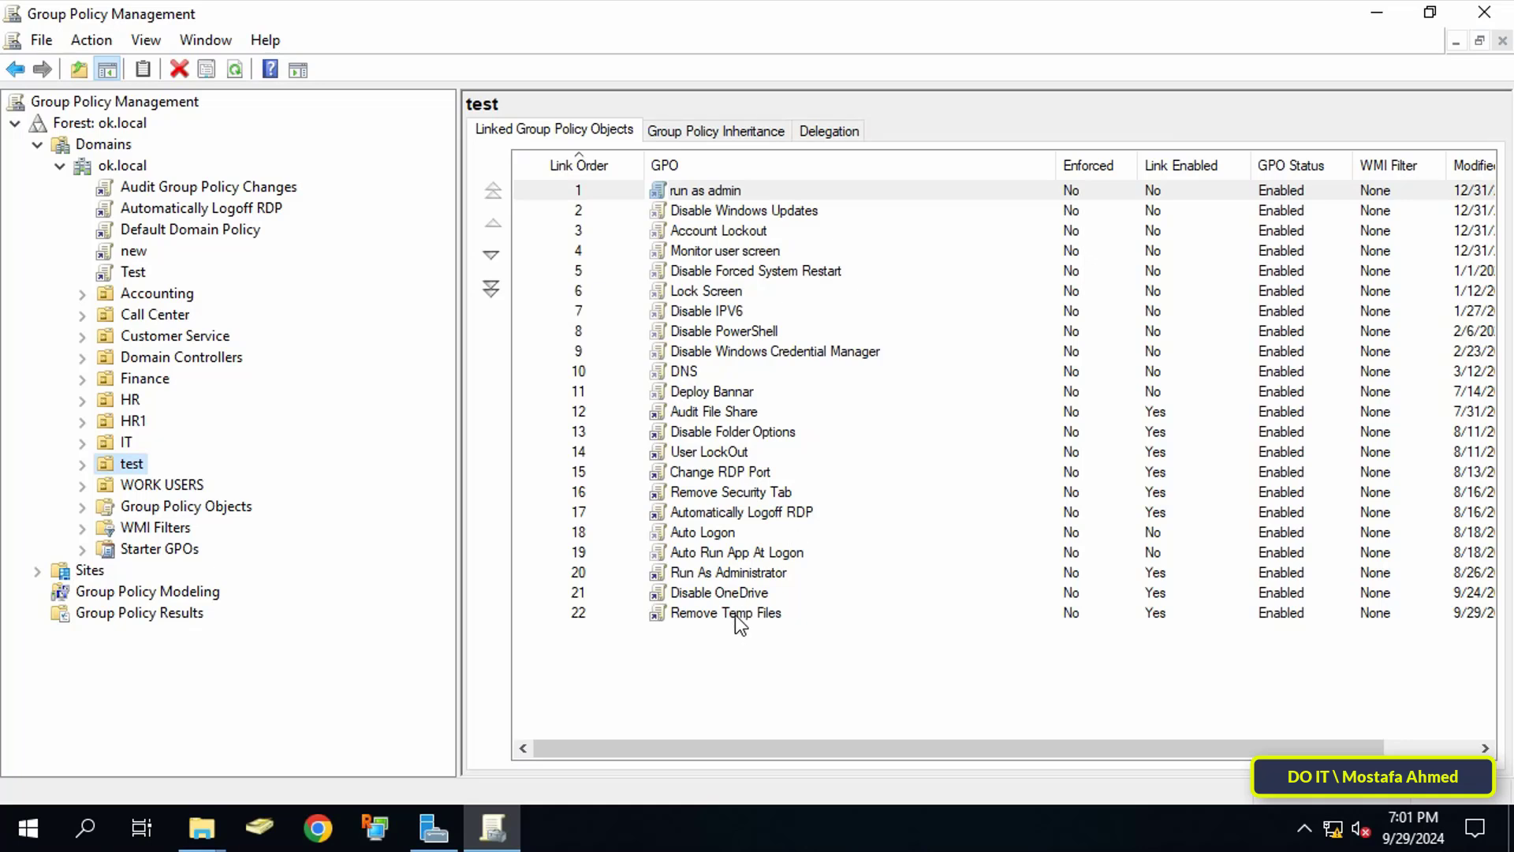
{"action": "left_click", "coordinate": [709, 617]}
Step: Edit the Remove Temp Files GPO and navigate to User Configuration > Windows Settings > Scripts
{"action": "right_click", "coordinate": [712, 612]}
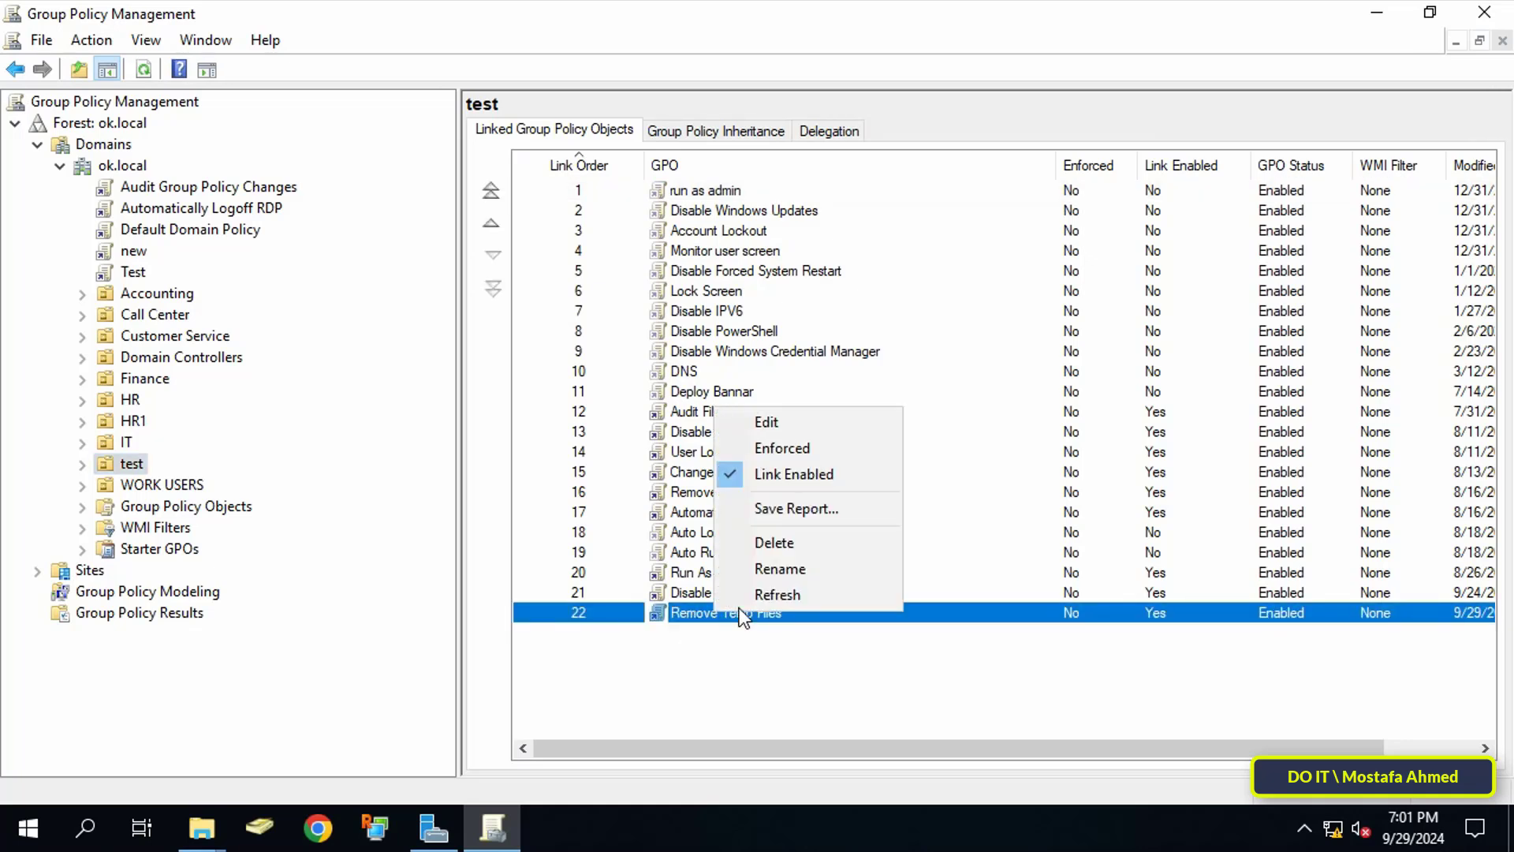
{"action": "left_click", "coordinate": [824, 428]}
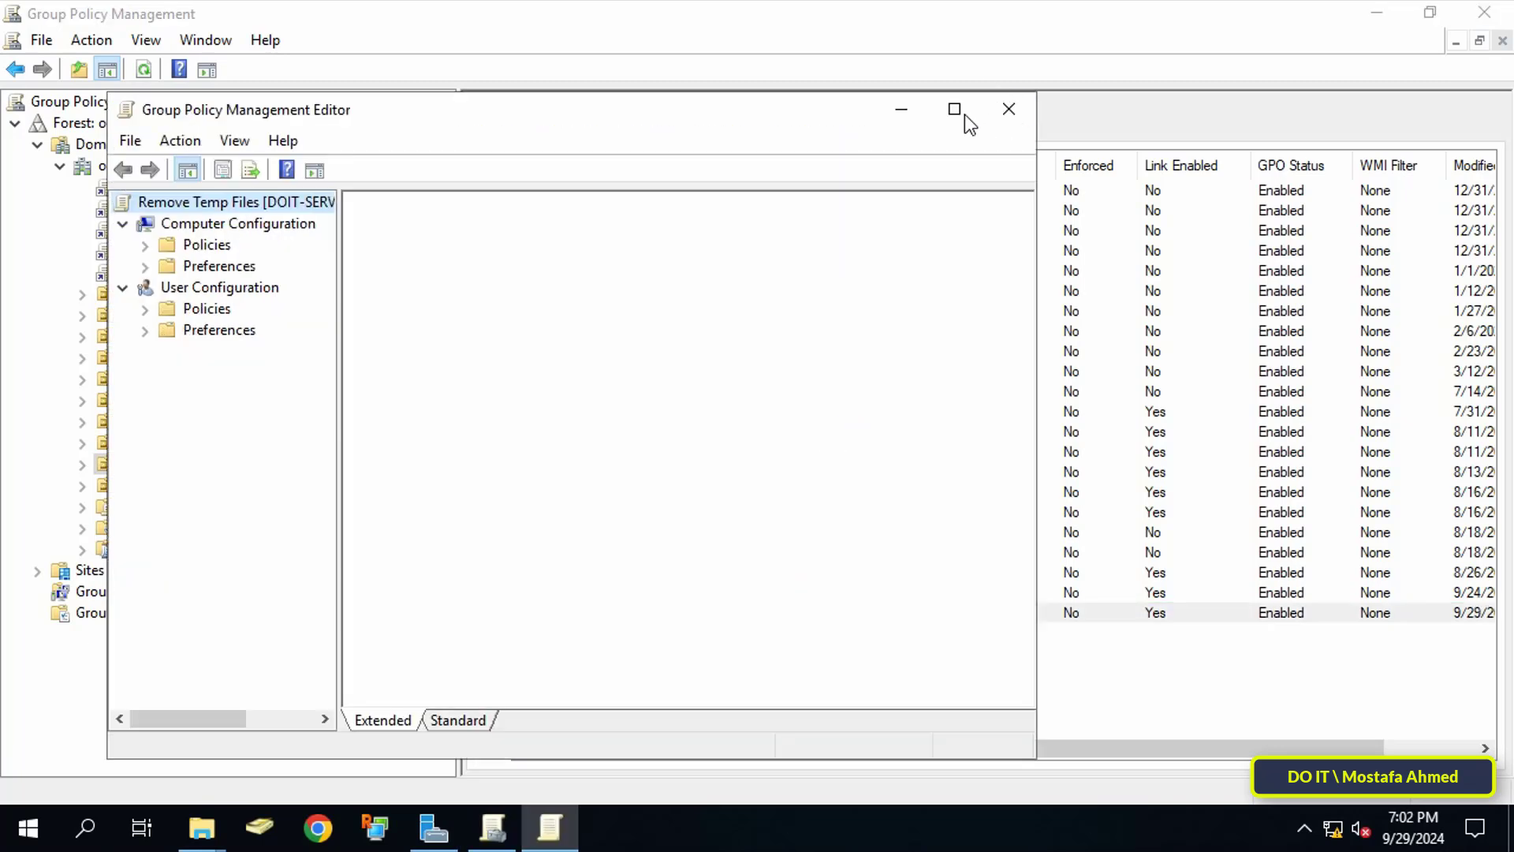
{"action": "left_click", "coordinate": [964, 115]}
{"action": "left_click_drag", "start_coordinate": [231, 361], "coordinate": [337, 361]}
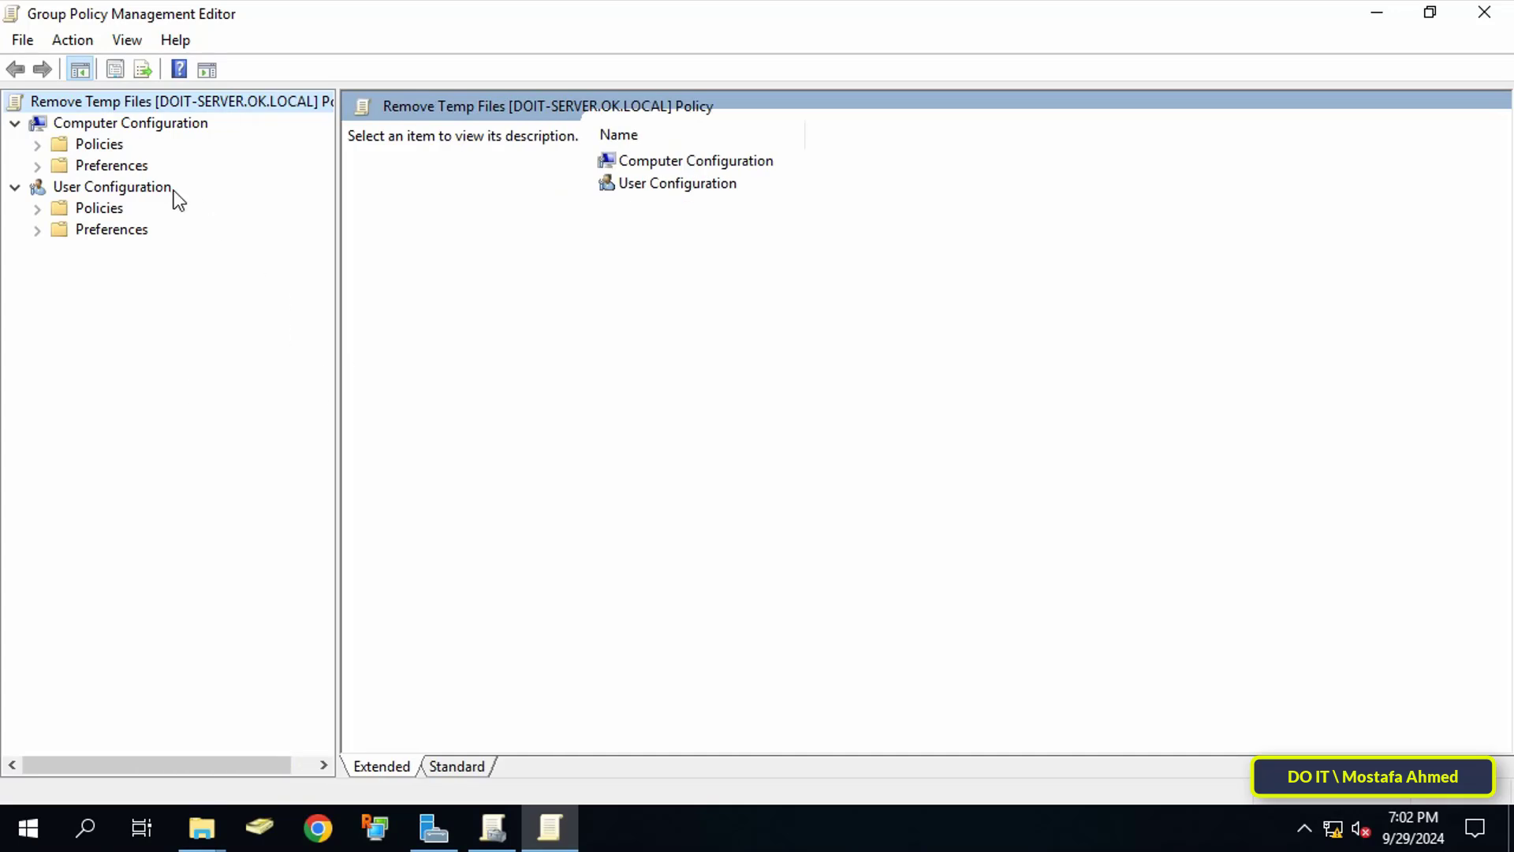
{"action": "left_click", "coordinate": [36, 210]}
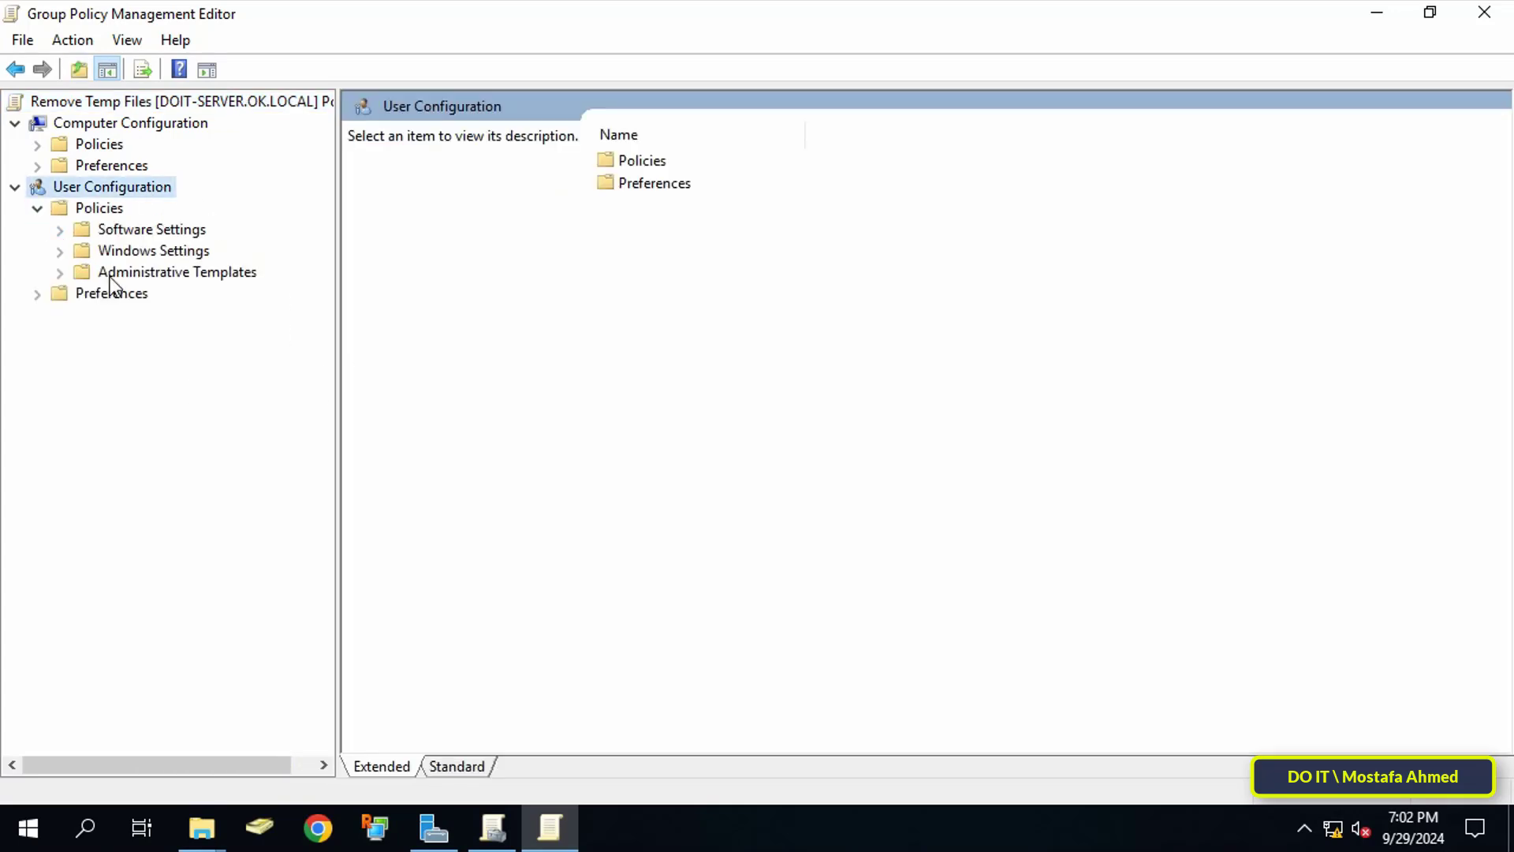
{"action": "left_click", "coordinate": [112, 253]}
{"action": "left_click", "coordinate": [60, 253]}
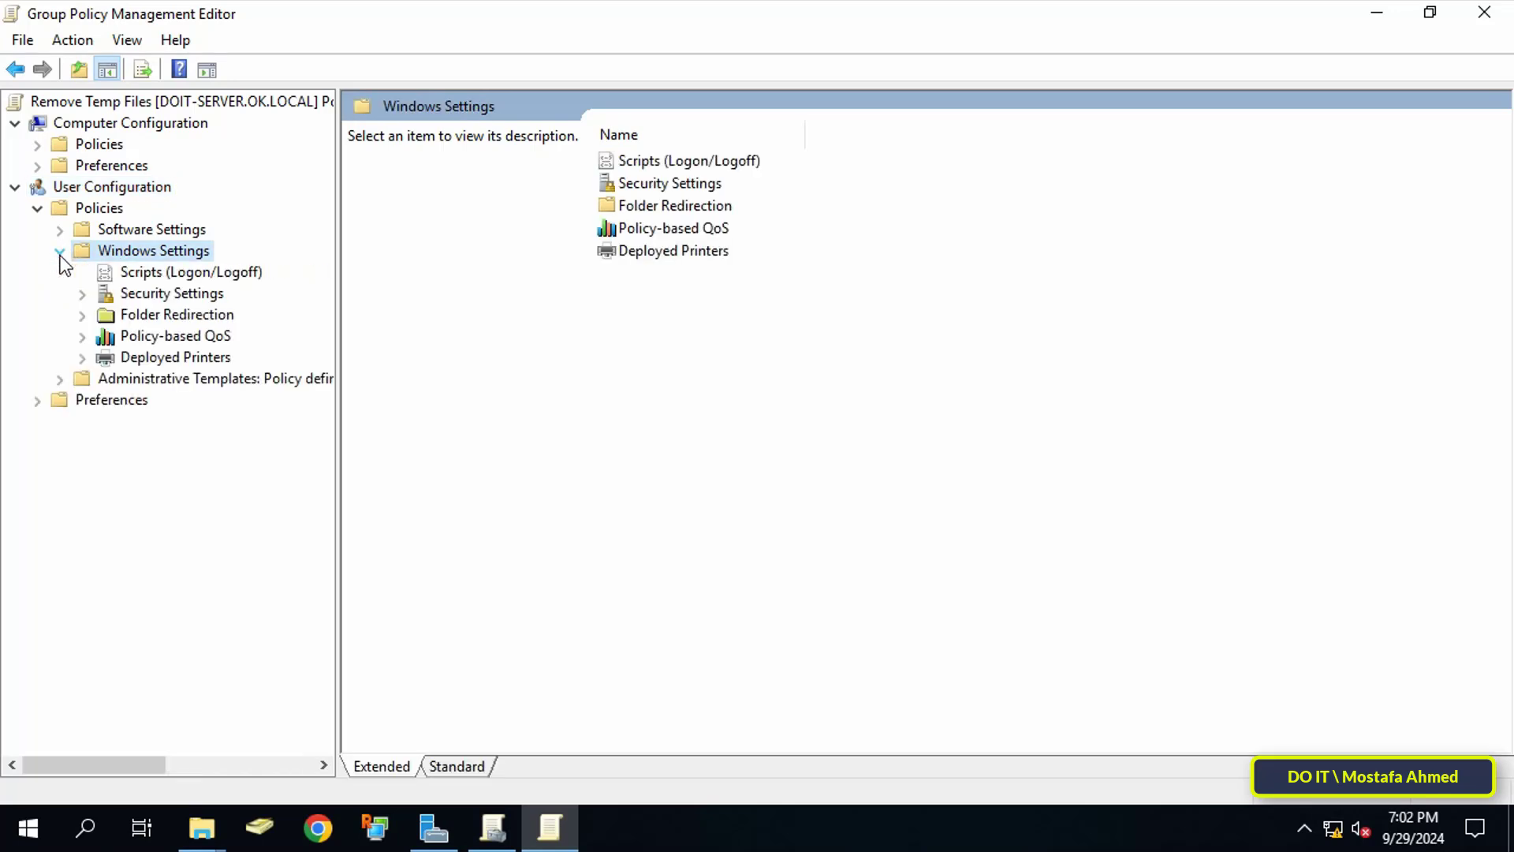
{"action": "left_click", "coordinate": [142, 273]}
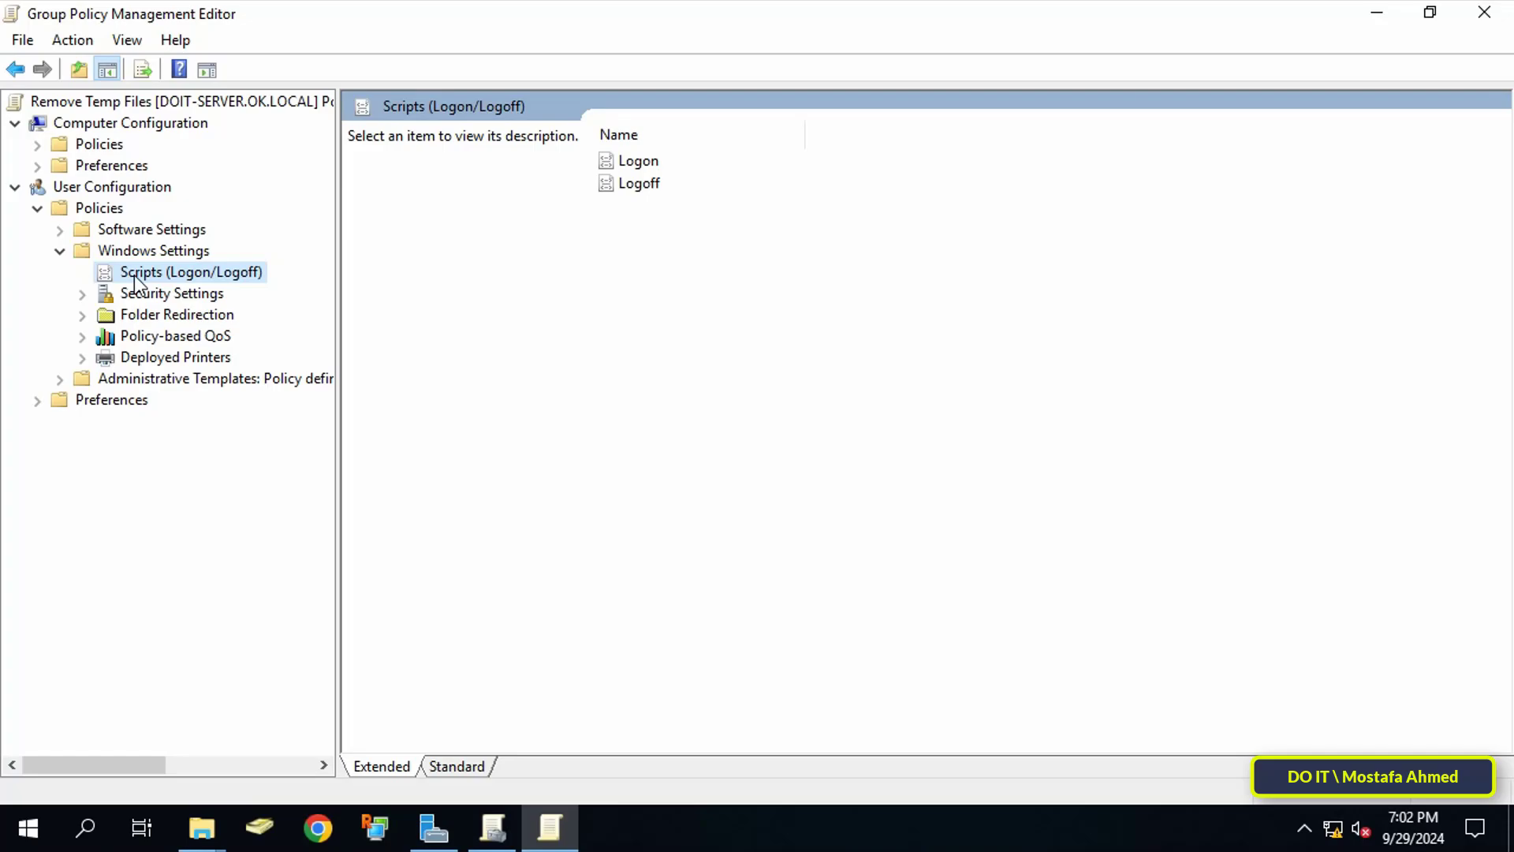
Step: Copy RemoveTempFiles.bat from the Desktop and paste it into the GPO's Logon scripts folder
{"action": "key", "text": "super+d"}
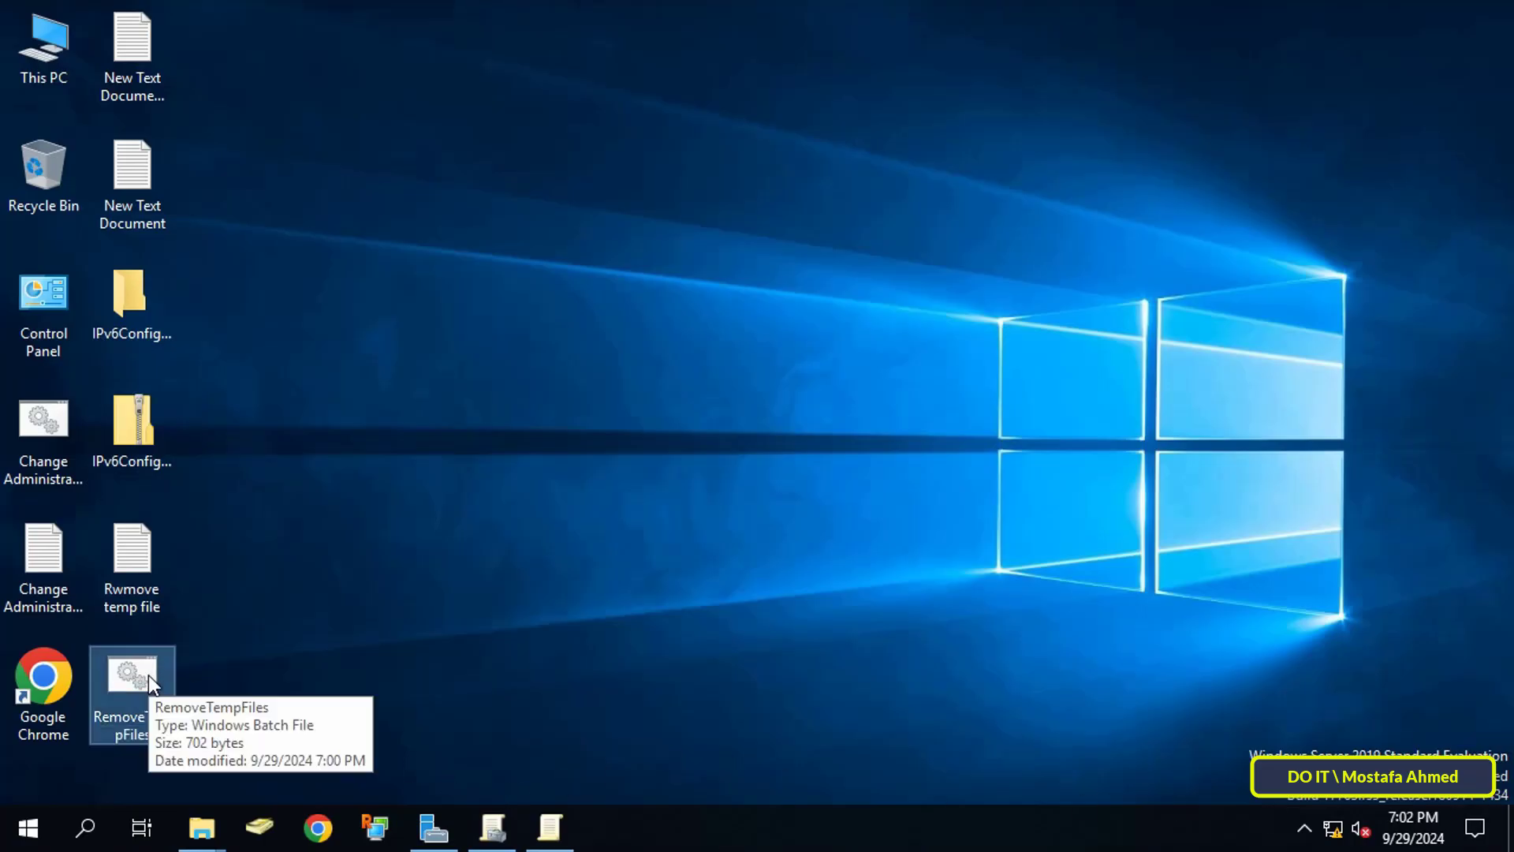
{"action": "right_click", "coordinate": [134, 678]}
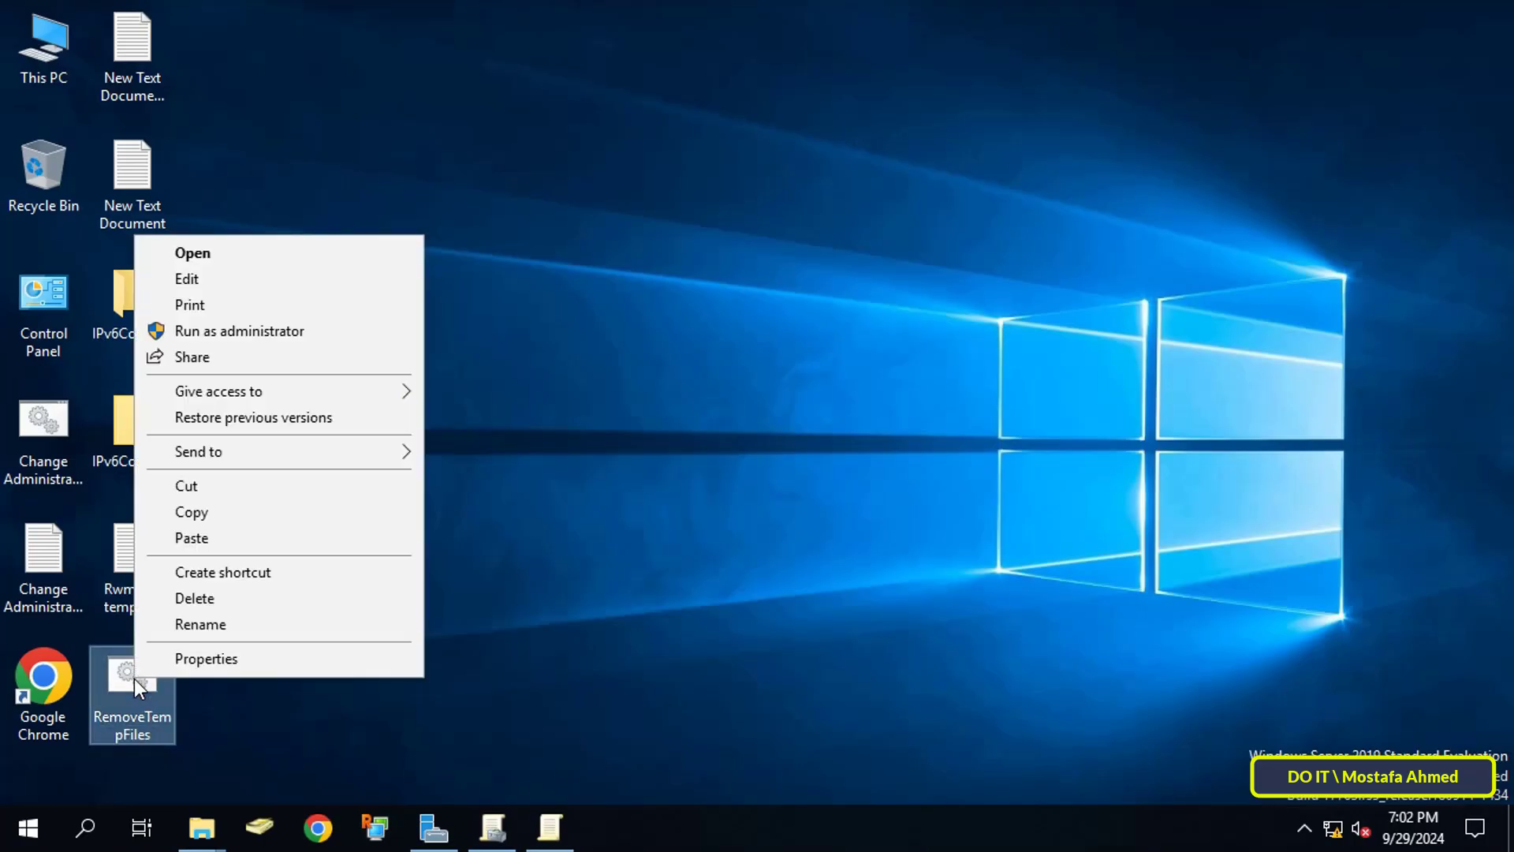
{"action": "left_click", "coordinate": [206, 512]}
{"action": "left_click", "coordinate": [561, 838]}
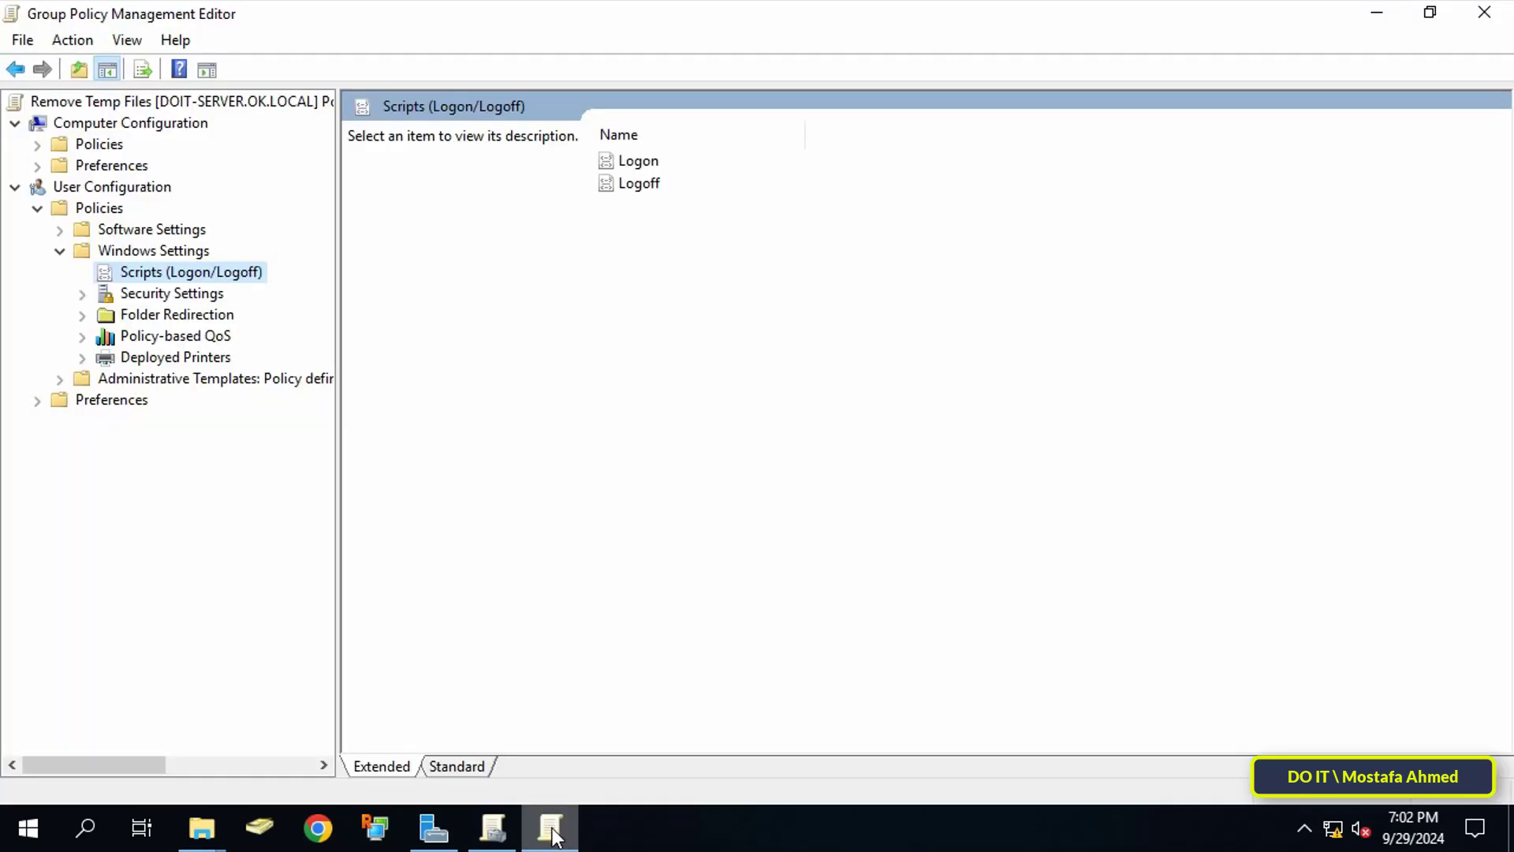
{"action": "left_click", "coordinate": [643, 167]}
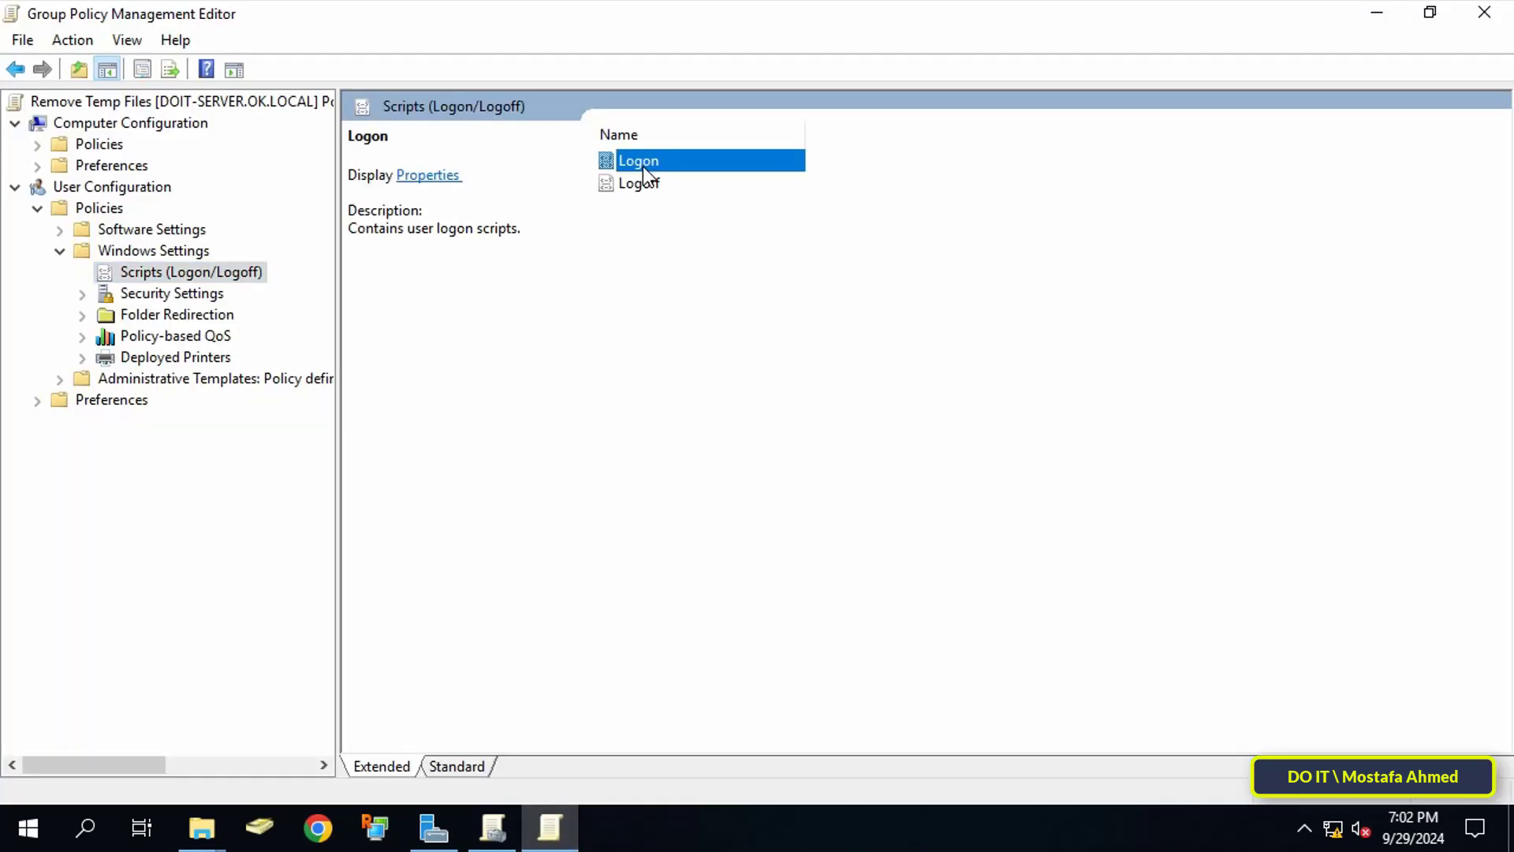
{"action": "double_click", "coordinate": [642, 167]}
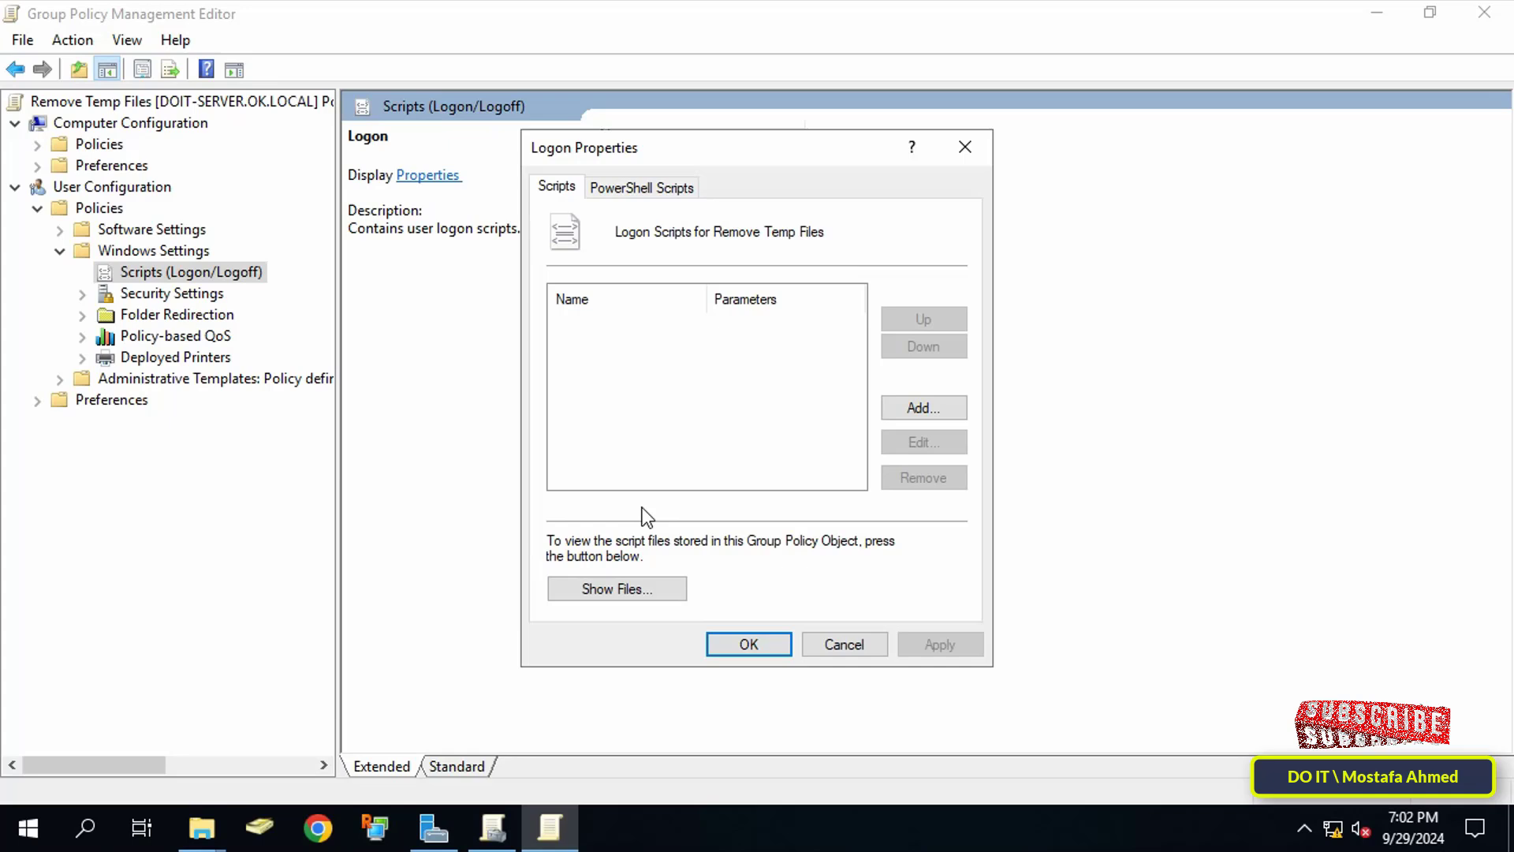
{"action": "left_click", "coordinate": [629, 592]}
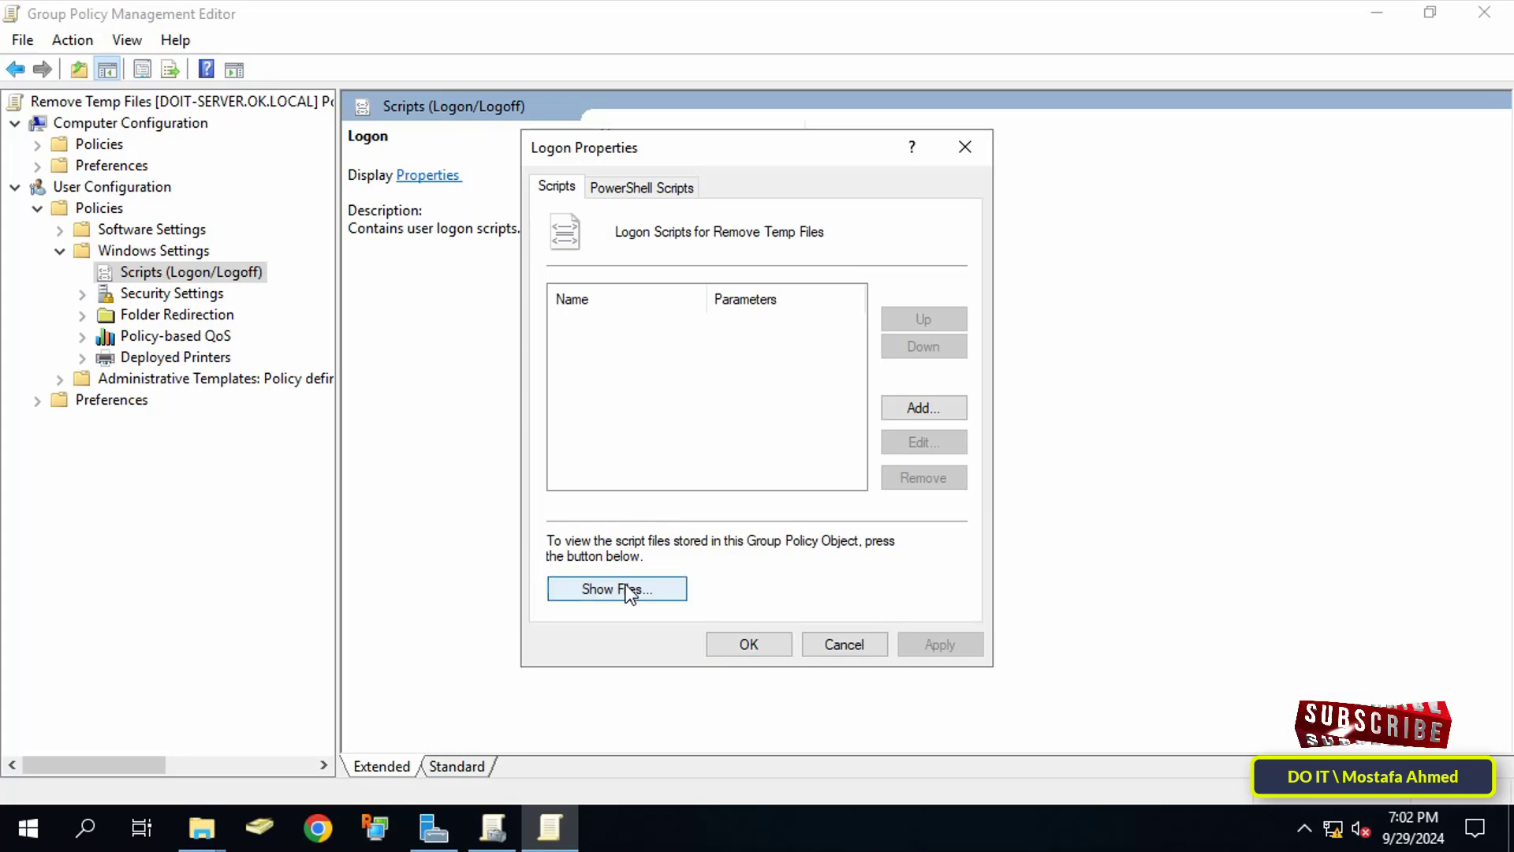
{"action": "right_click", "coordinate": [754, 315]}
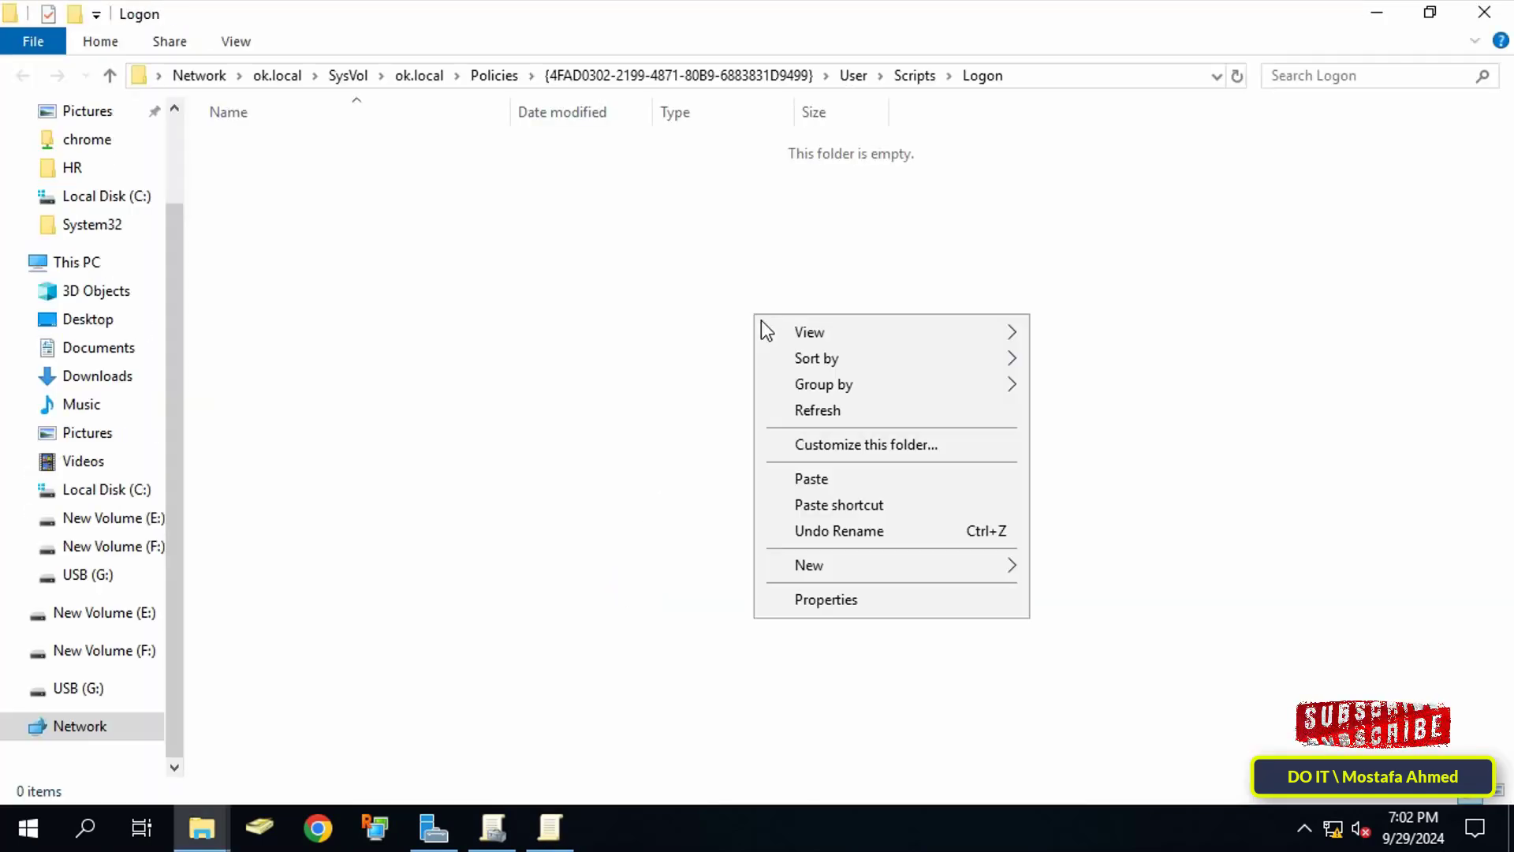
{"action": "left_click", "coordinate": [803, 479]}
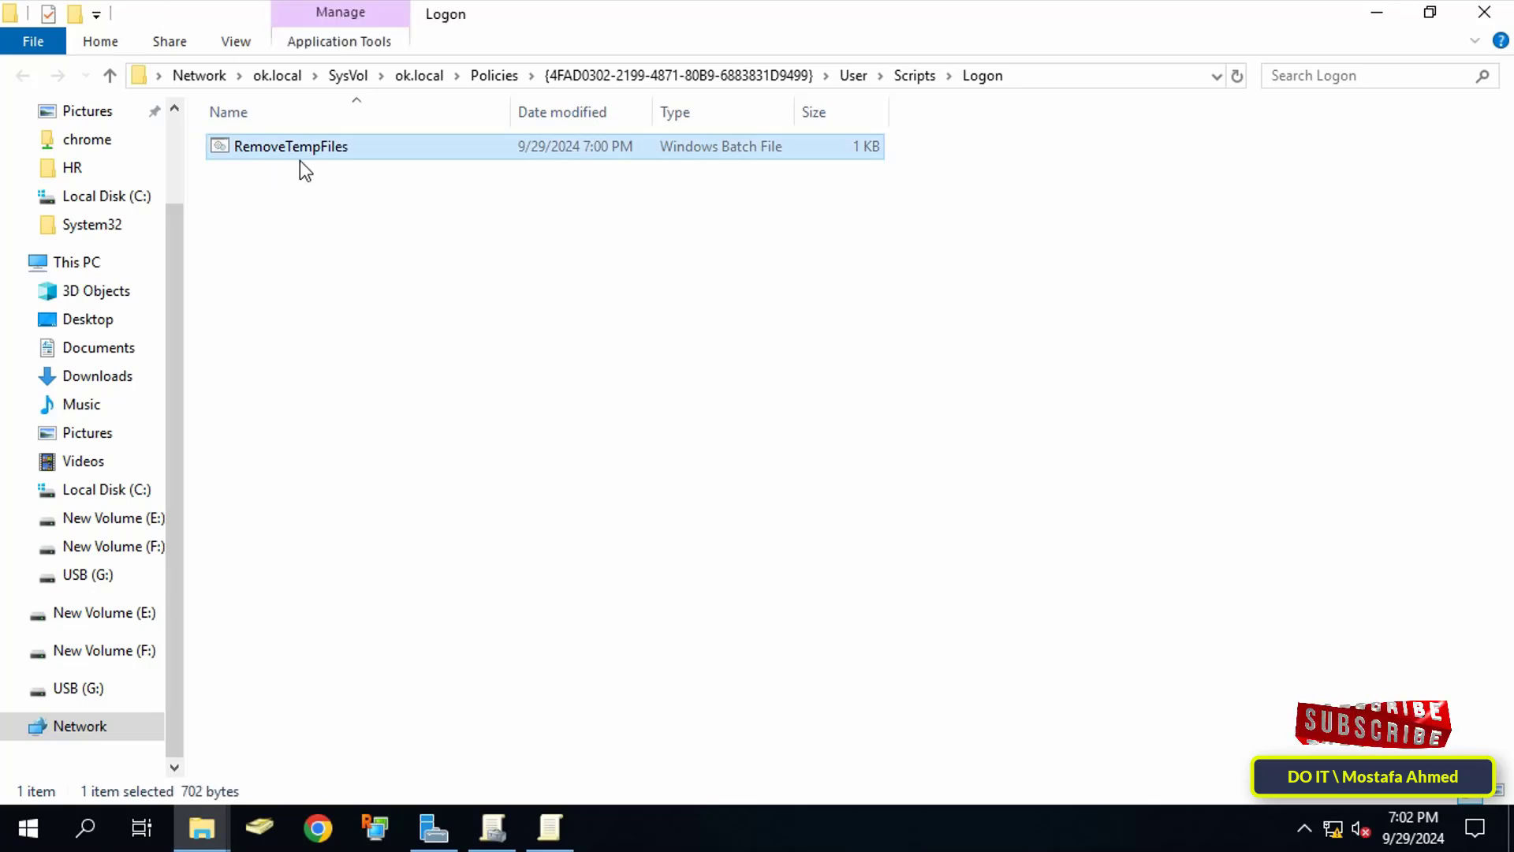
Step: Close the Logon folder, add RemoveTempFiles.bat as the logon script, and apply the change
{"action": "left_click", "coordinate": [1483, 13]}
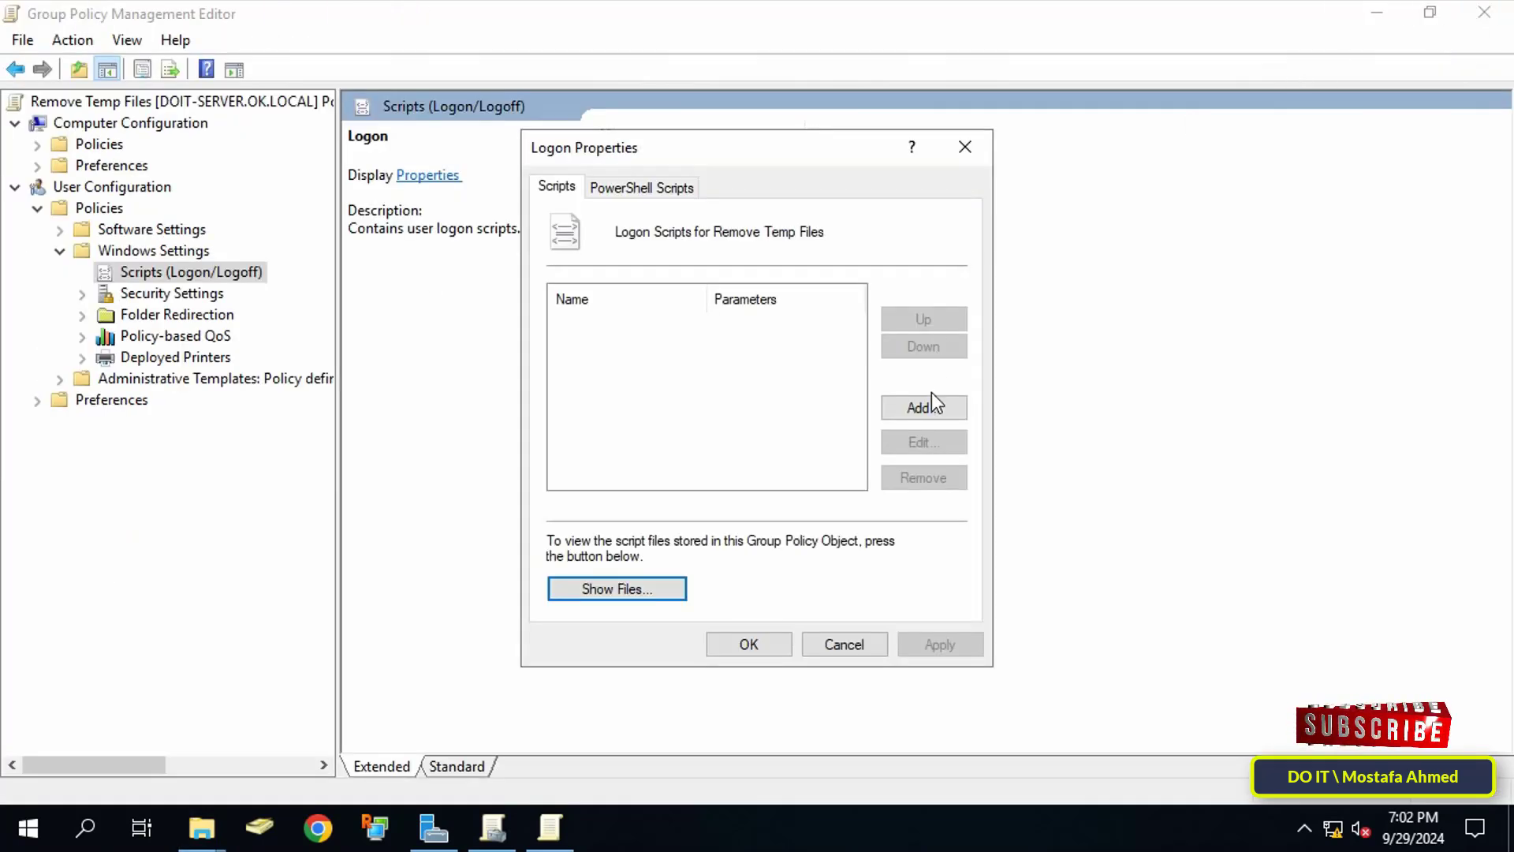
{"action": "left_click", "coordinate": [932, 406]}
{"action": "left_click", "coordinate": [954, 323]}
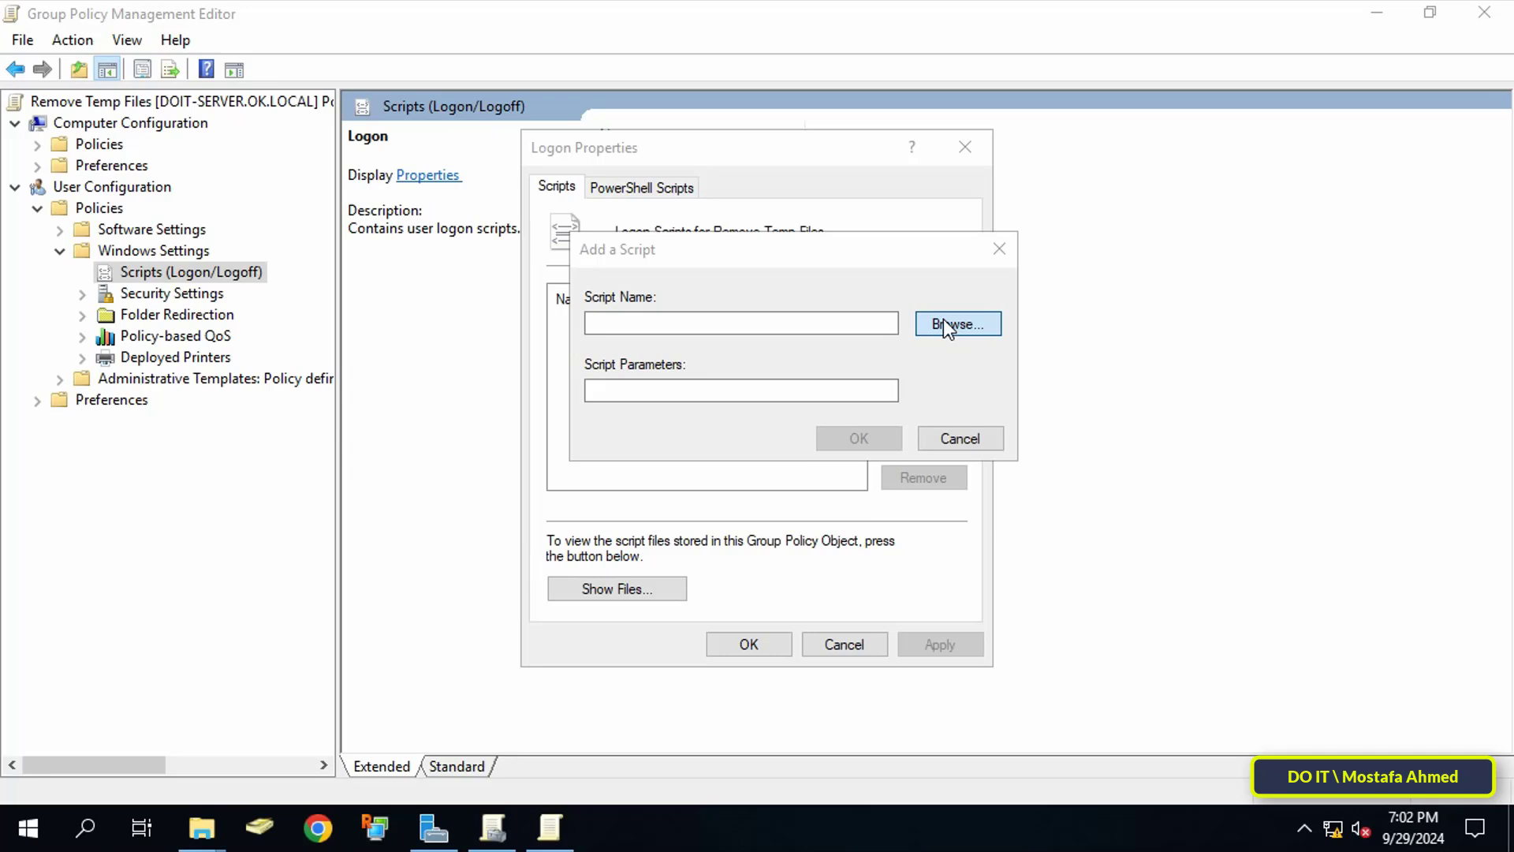
{"action": "left_click", "coordinate": [297, 163]}
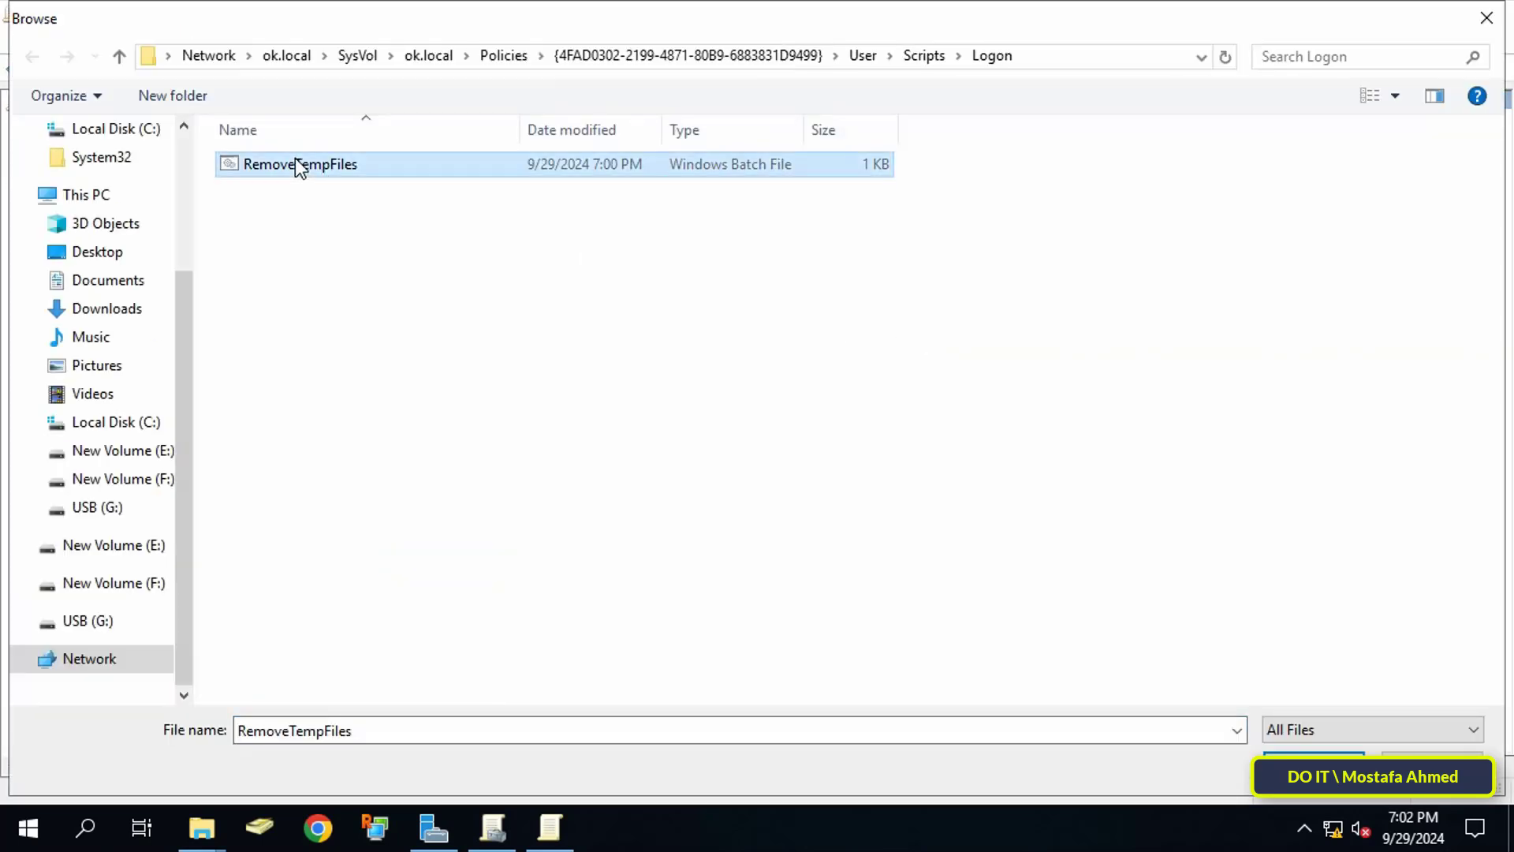
{"action": "left_click", "coordinate": [1290, 750]}
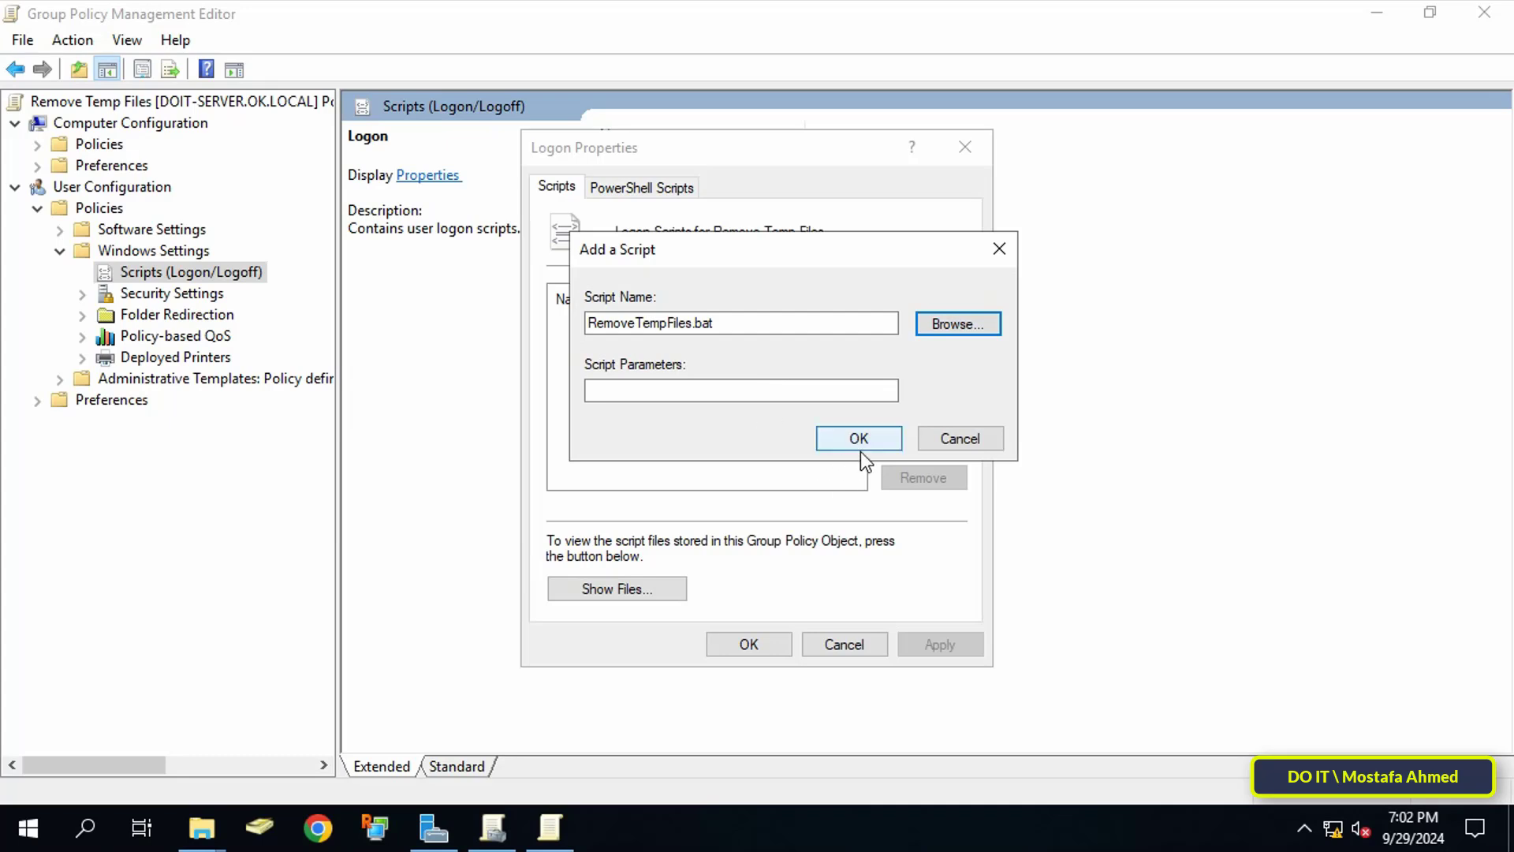
{"action": "left_click", "coordinate": [861, 438]}
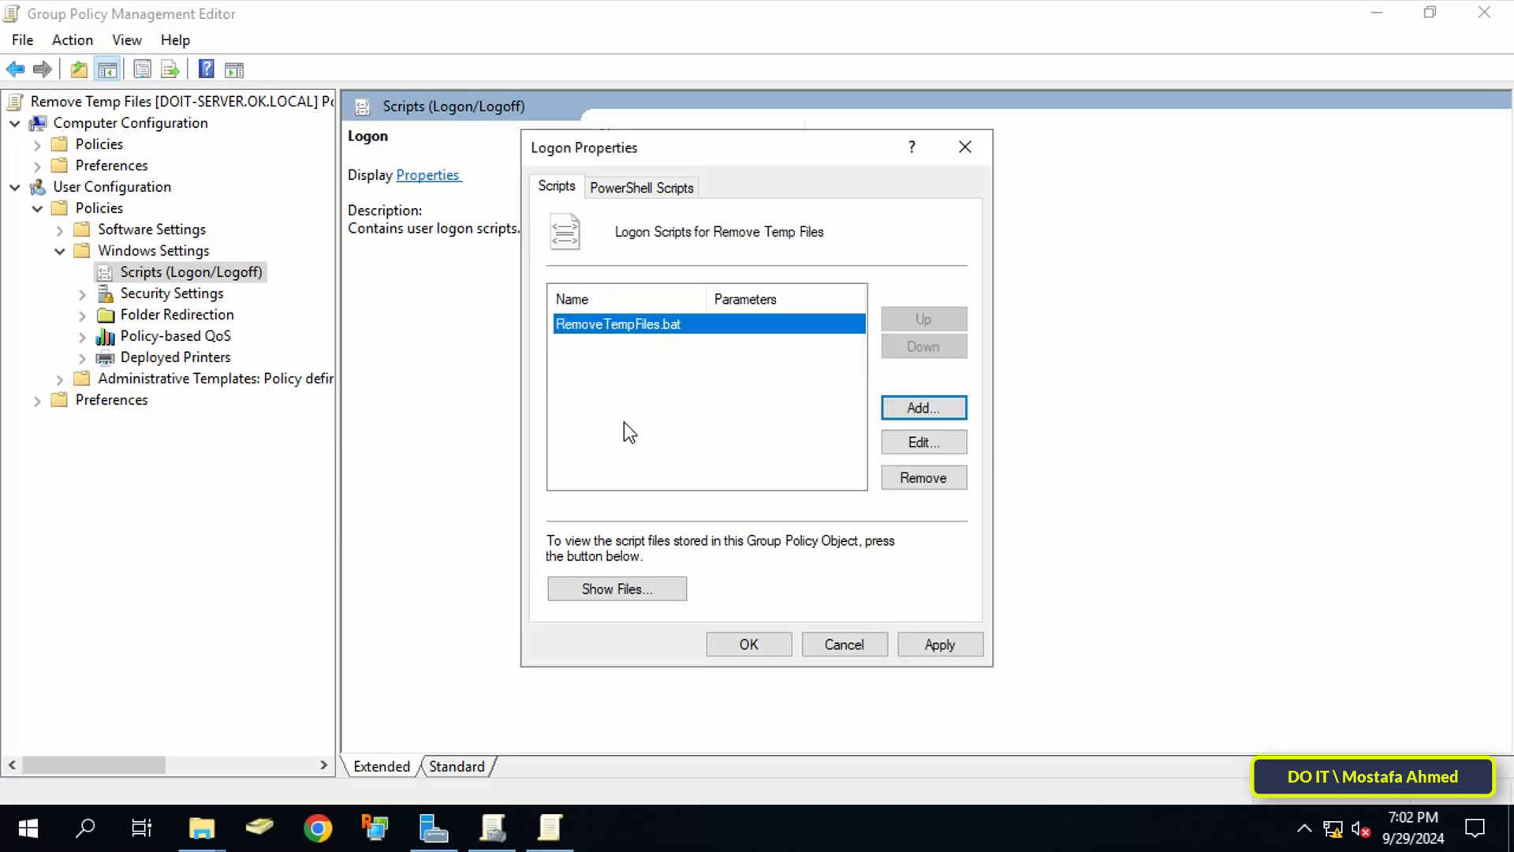
{"action": "left_click", "coordinate": [938, 645]}
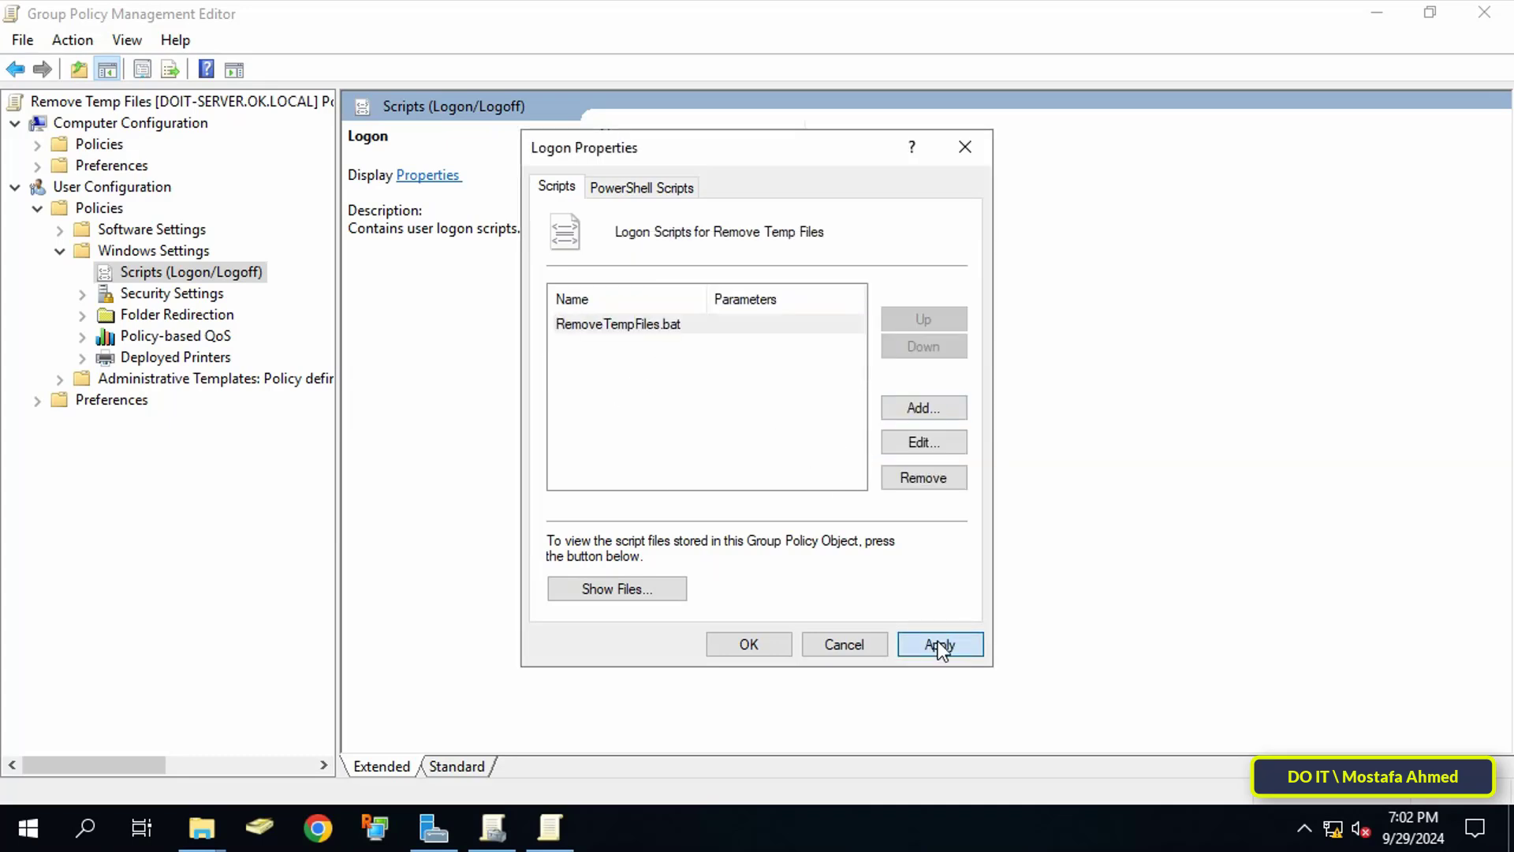
{"action": "left_click", "coordinate": [749, 645]}
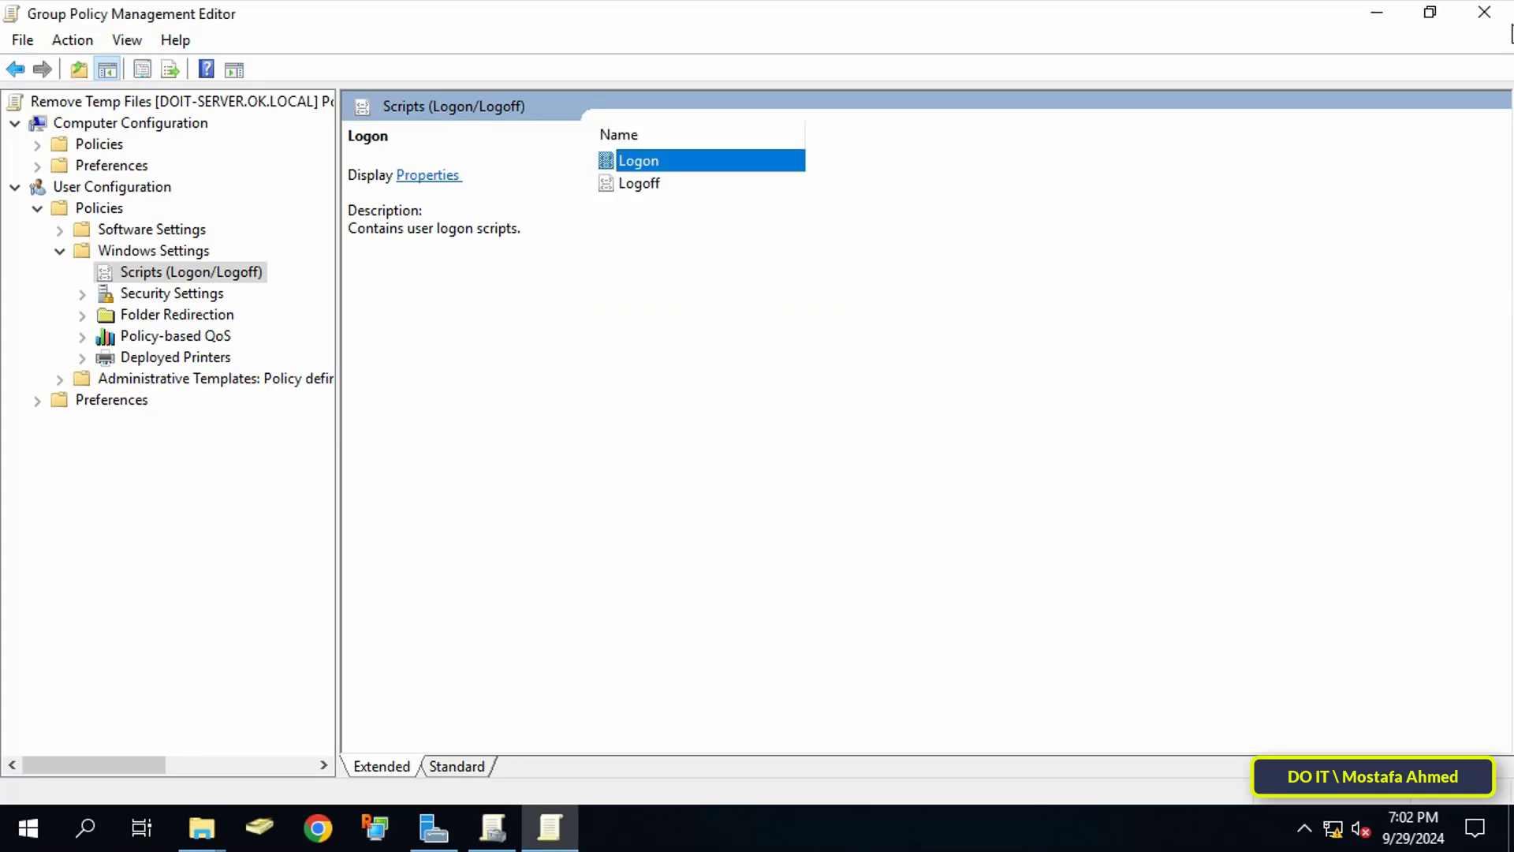
Step: Close the policy editor, run gpupdate /force on the client, and open This PC
{"action": "left_click", "coordinate": [1485, 12]}
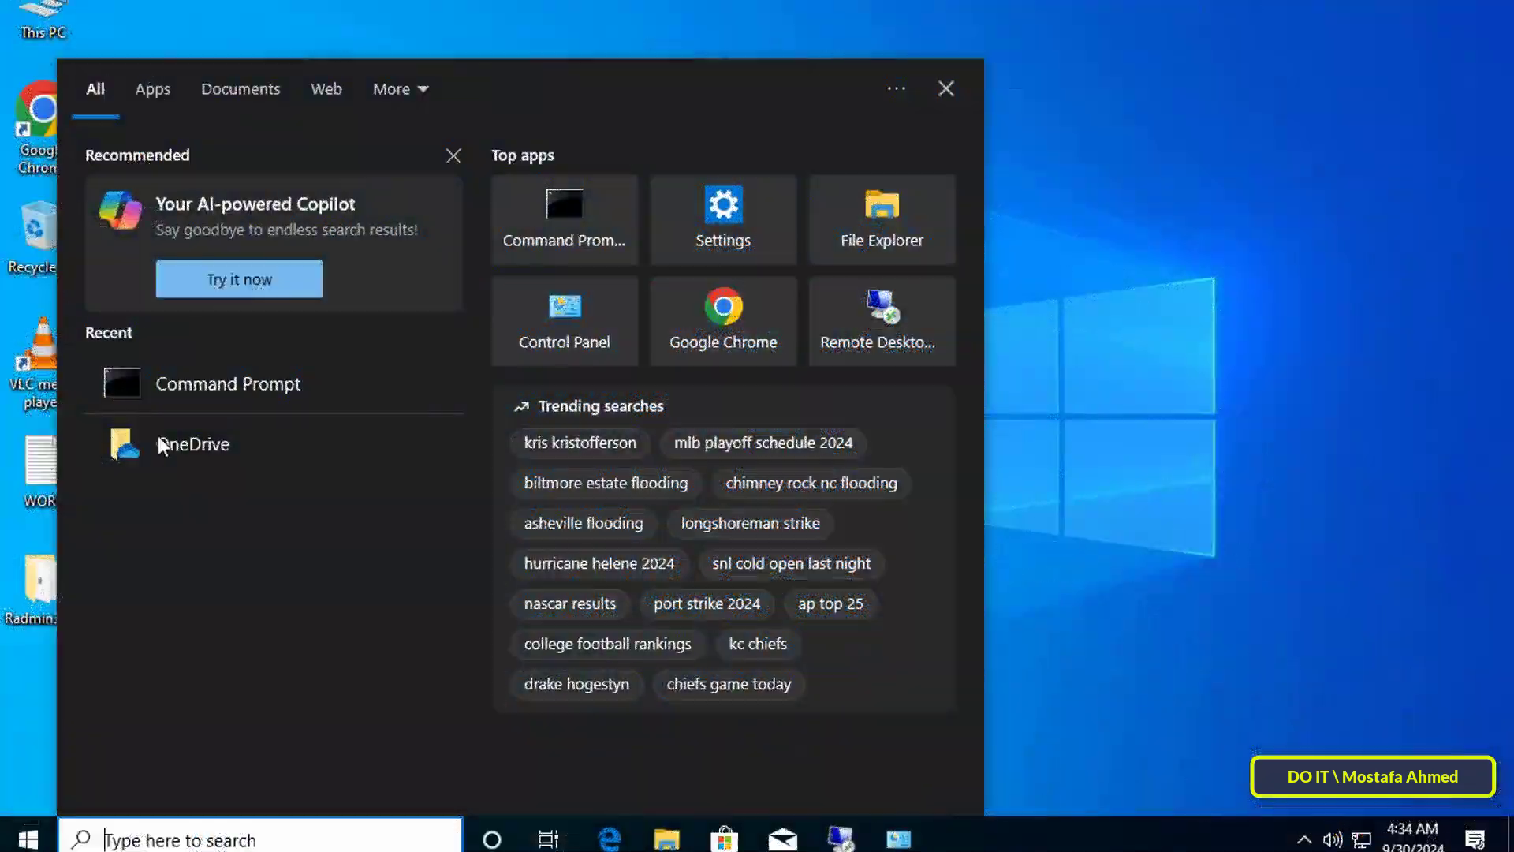
{"action": "left_click", "coordinate": [261, 385]}
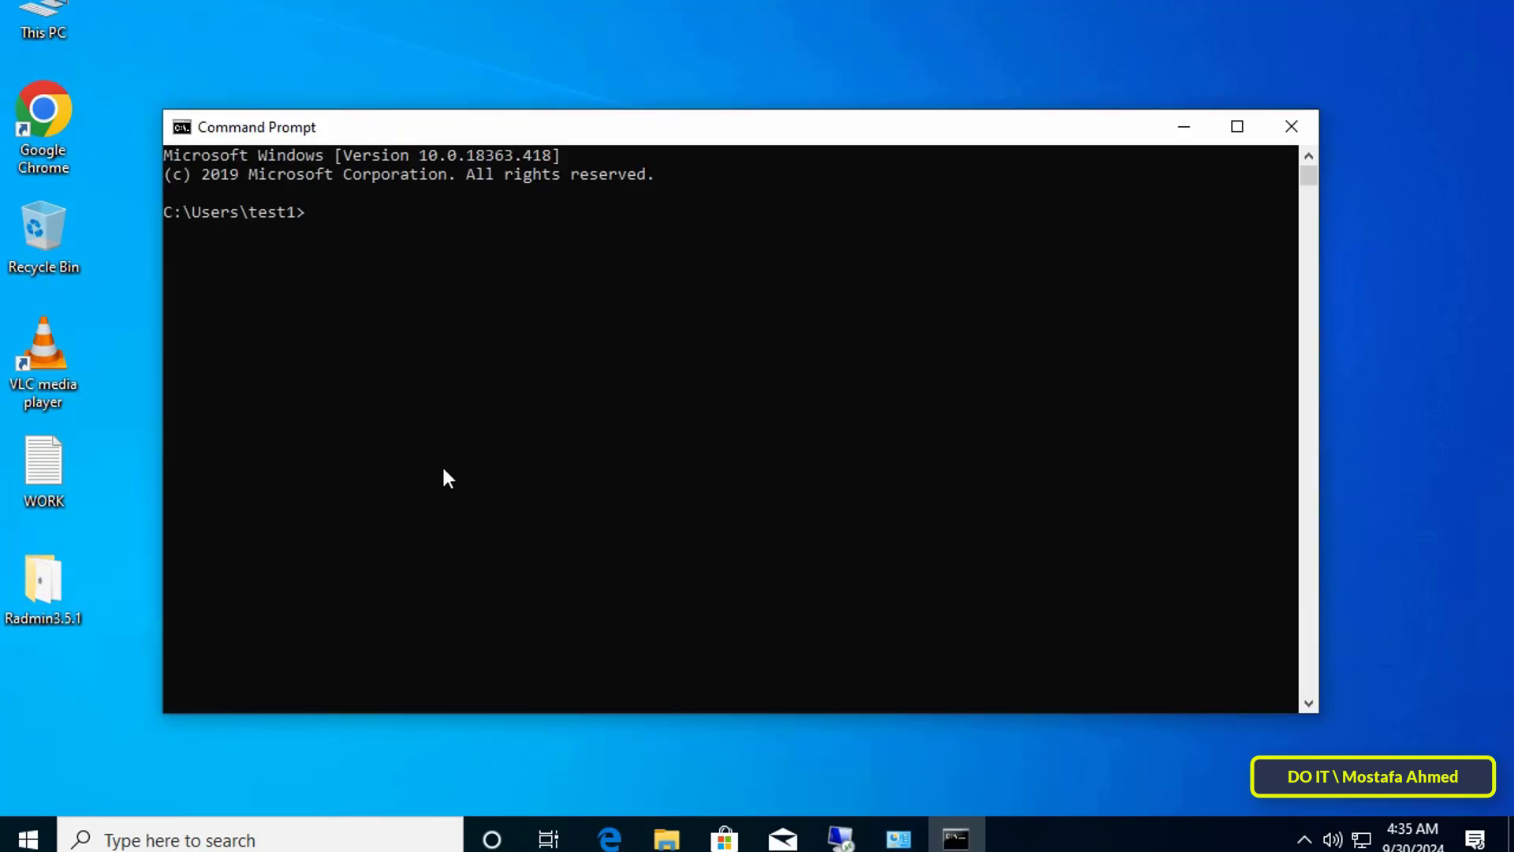
{"action": "type", "text": "gpupdate /force"}
{"action": "key", "text": "Return"}
{"action": "double_click", "coordinate": [43, 15]}
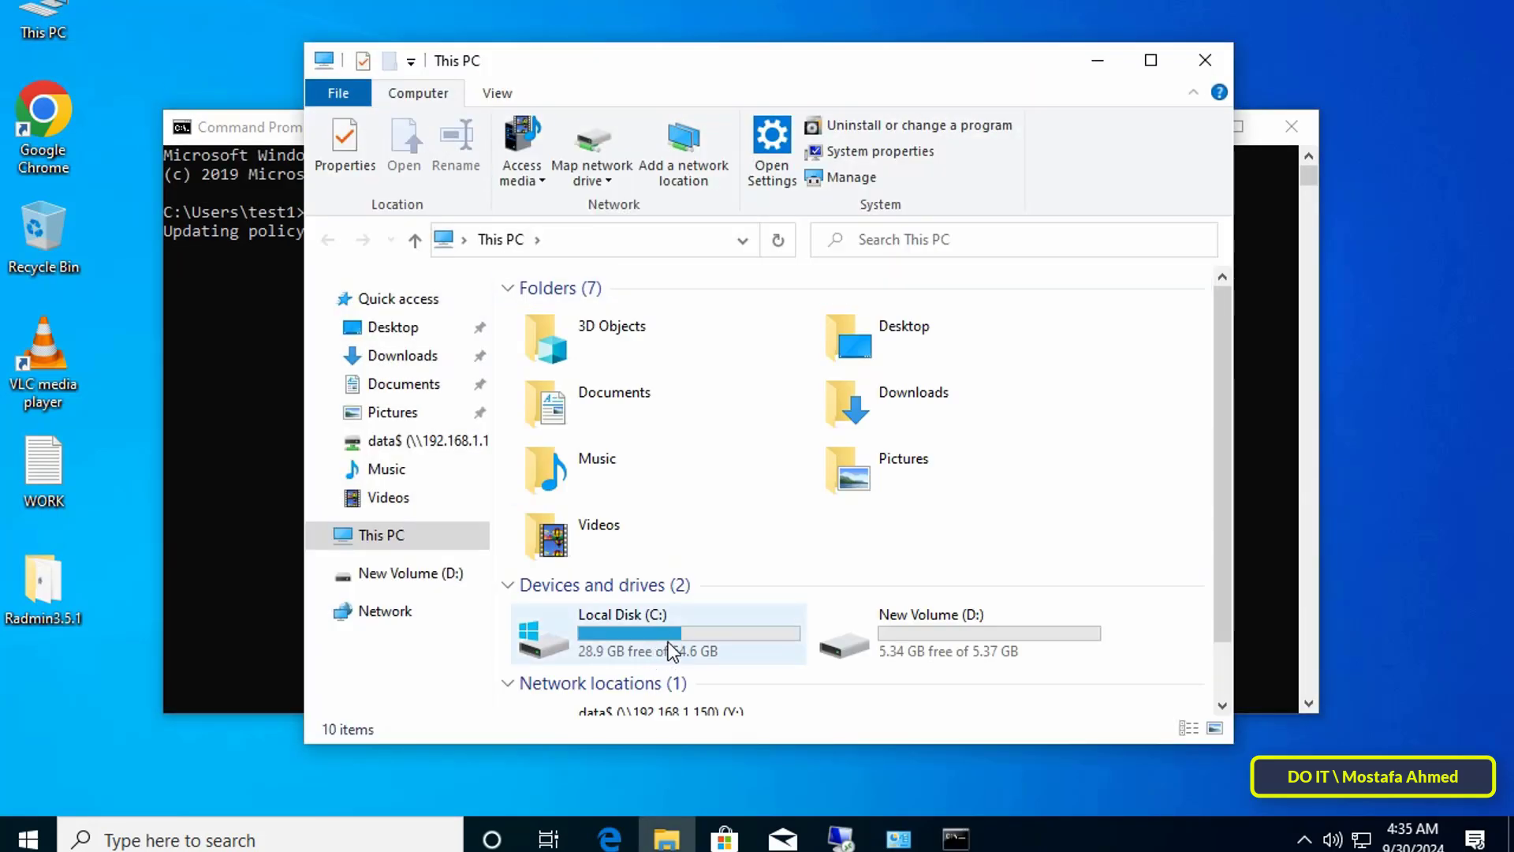
Step: Place Explorer beside the gpupdate output and browse to C:\Windows\Temp, which holds 64 items
{"action": "left_click", "coordinate": [678, 648]}
{"action": "key", "text": "alt+Tab"}
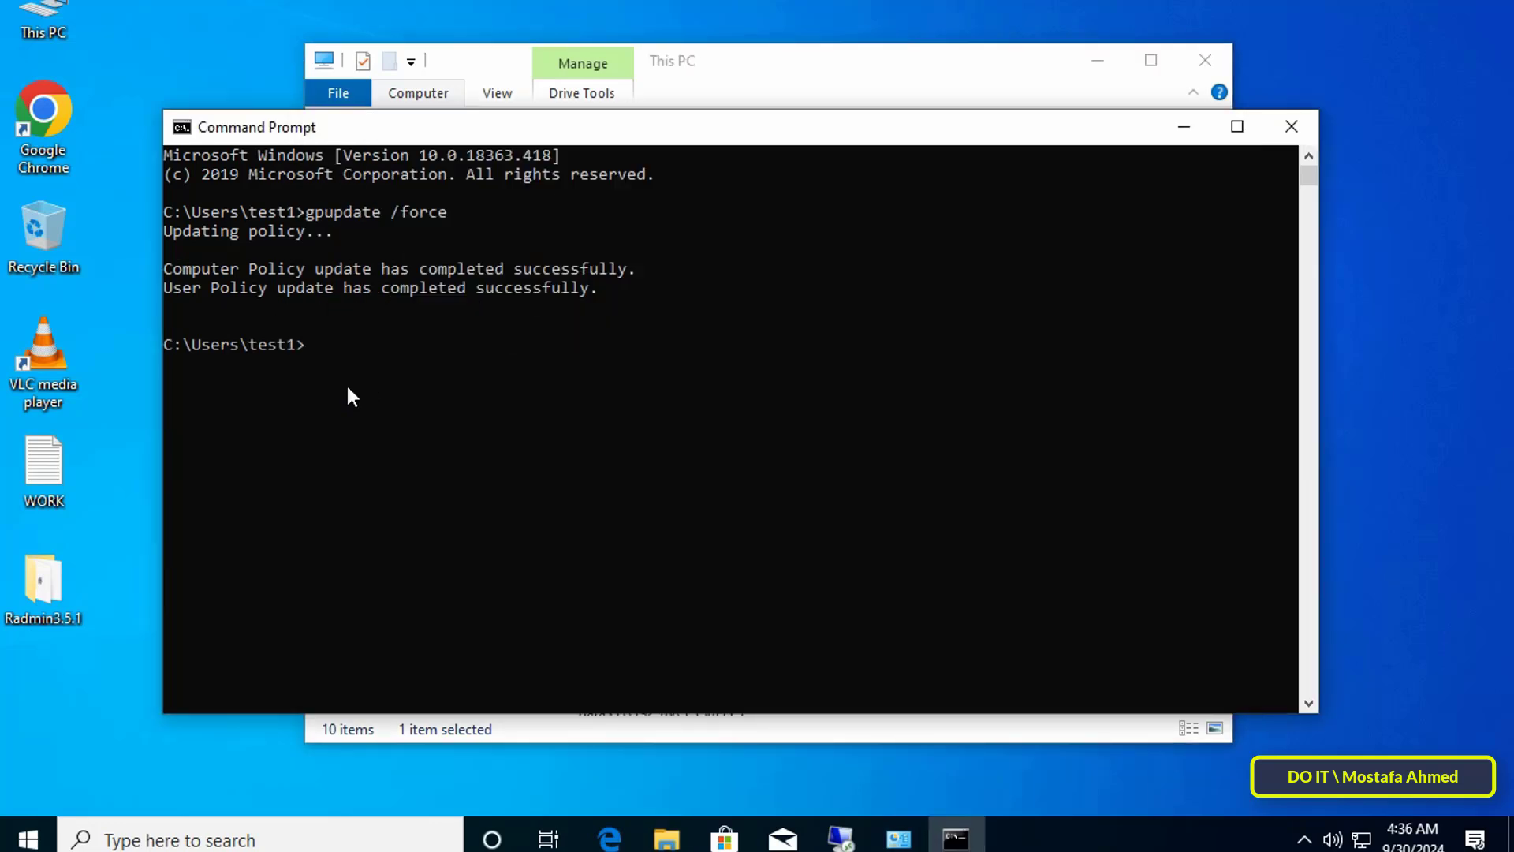
{"action": "left_click_drag", "start_coordinate": [797, 68], "coordinate": [991, 55]}
{"action": "double_click", "coordinate": [888, 639]}
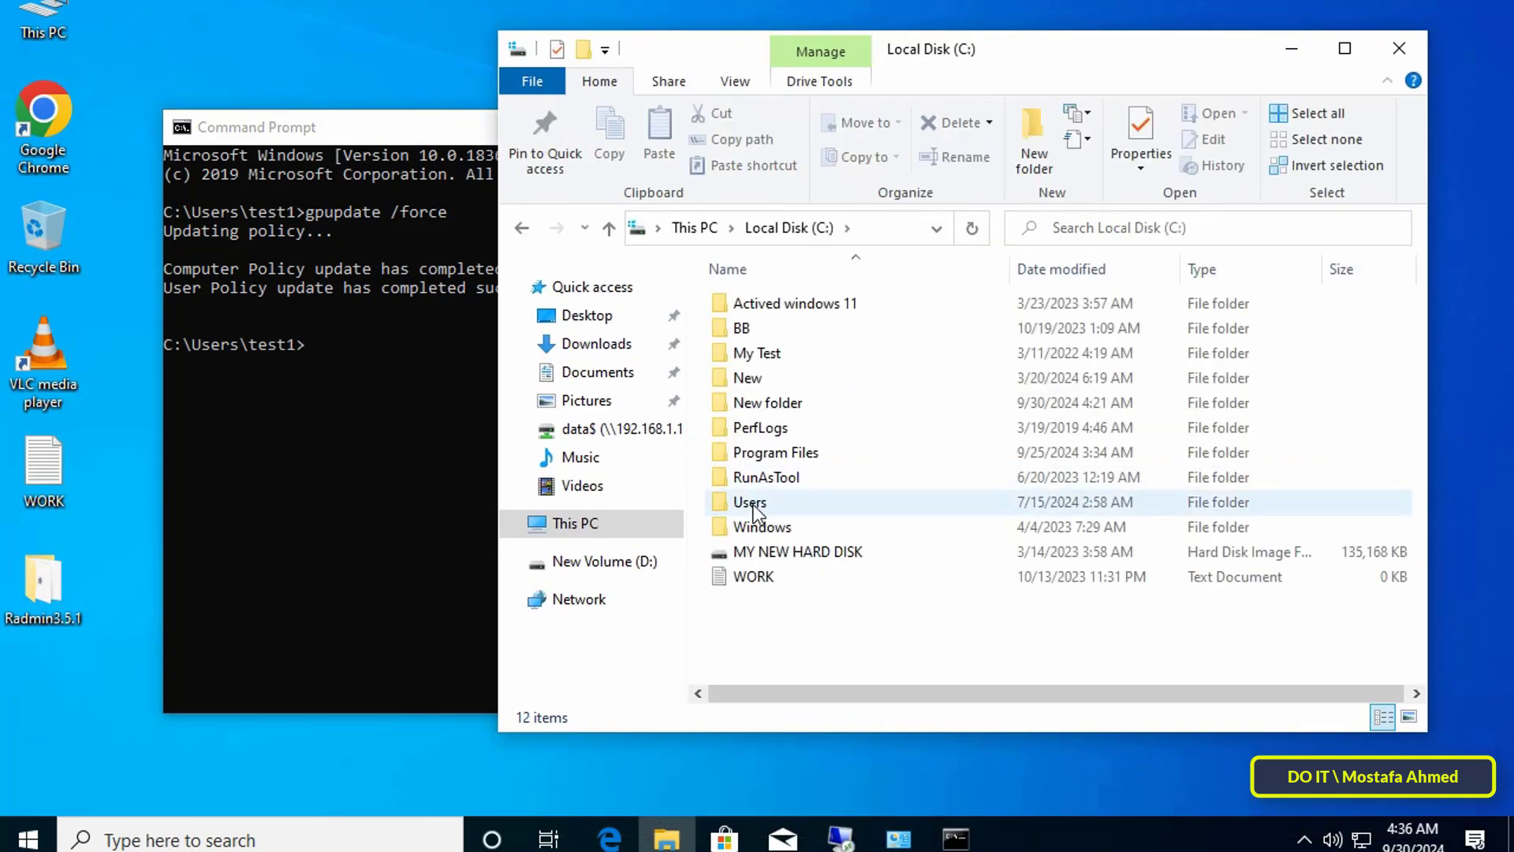
{"action": "double_click", "coordinate": [762, 526]}
{"action": "scroll", "coordinate": [828, 433], "scroll_direction": "down", "scroll_amount": 15}
{"action": "double_click", "coordinate": [757, 349]}
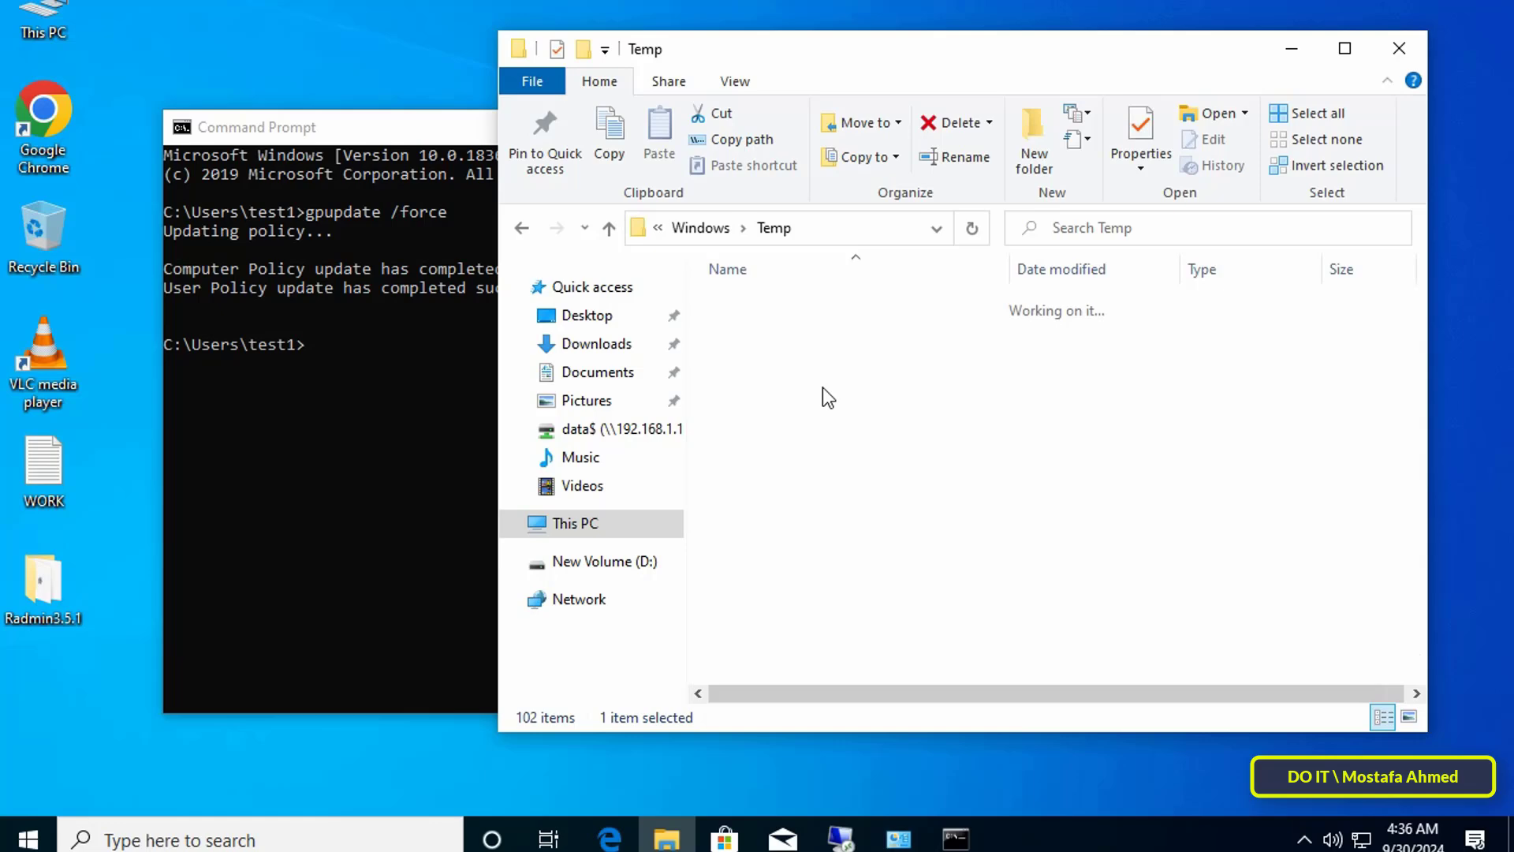
{"action": "scroll", "coordinate": [1057, 410], "scroll_direction": "down", "scroll_amount": 10}
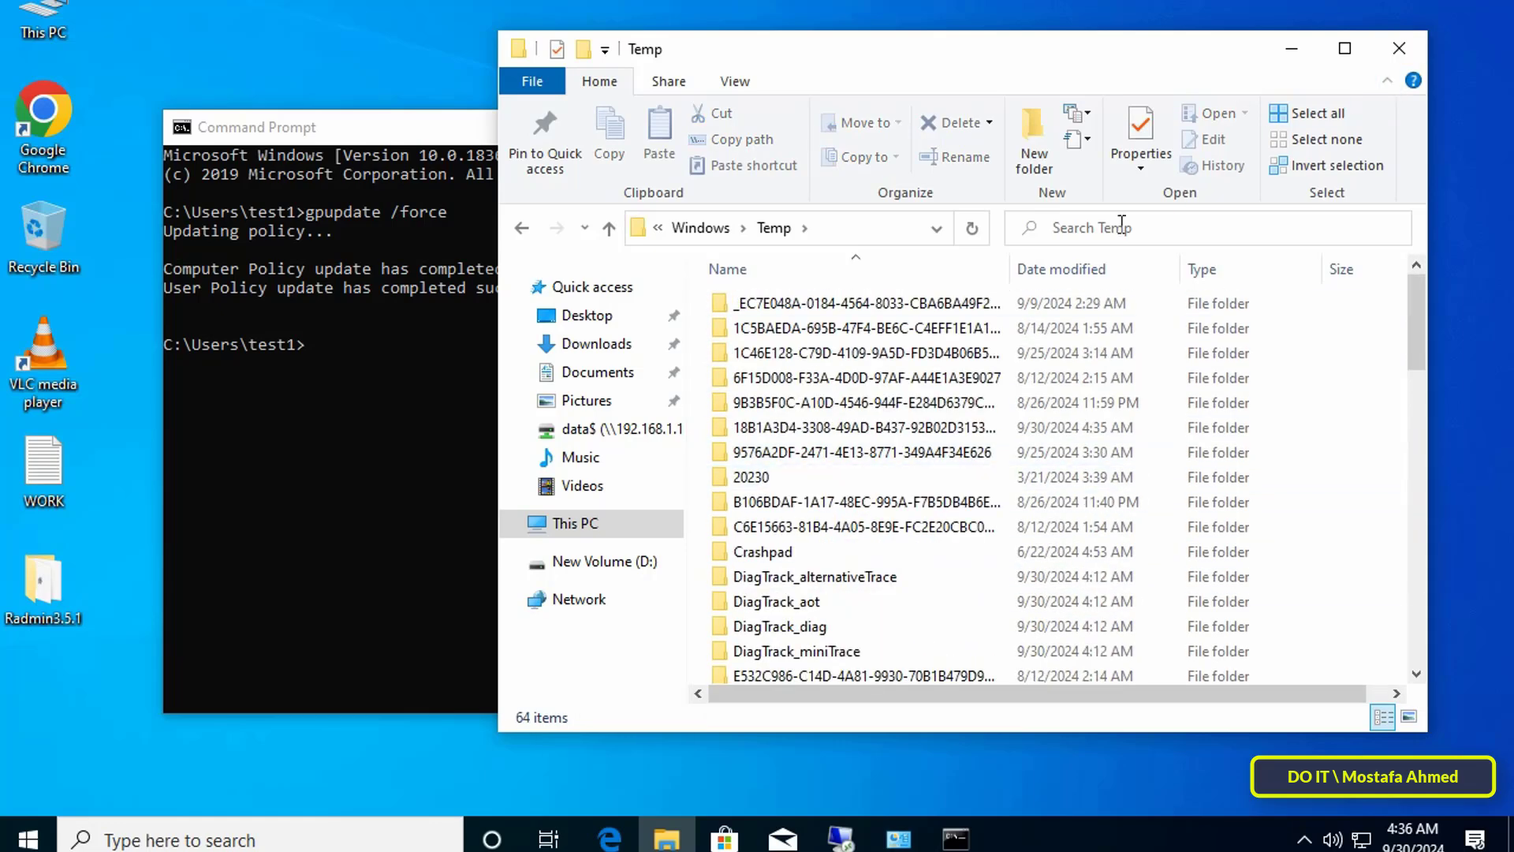
Step: Close Explorer and Command Prompt, restart the client, and sign in with the test account's password
{"action": "left_click", "coordinate": [1399, 48]}
{"action": "left_click", "coordinate": [1287, 129]}
{"action": "left_click", "coordinate": [32, 840]}
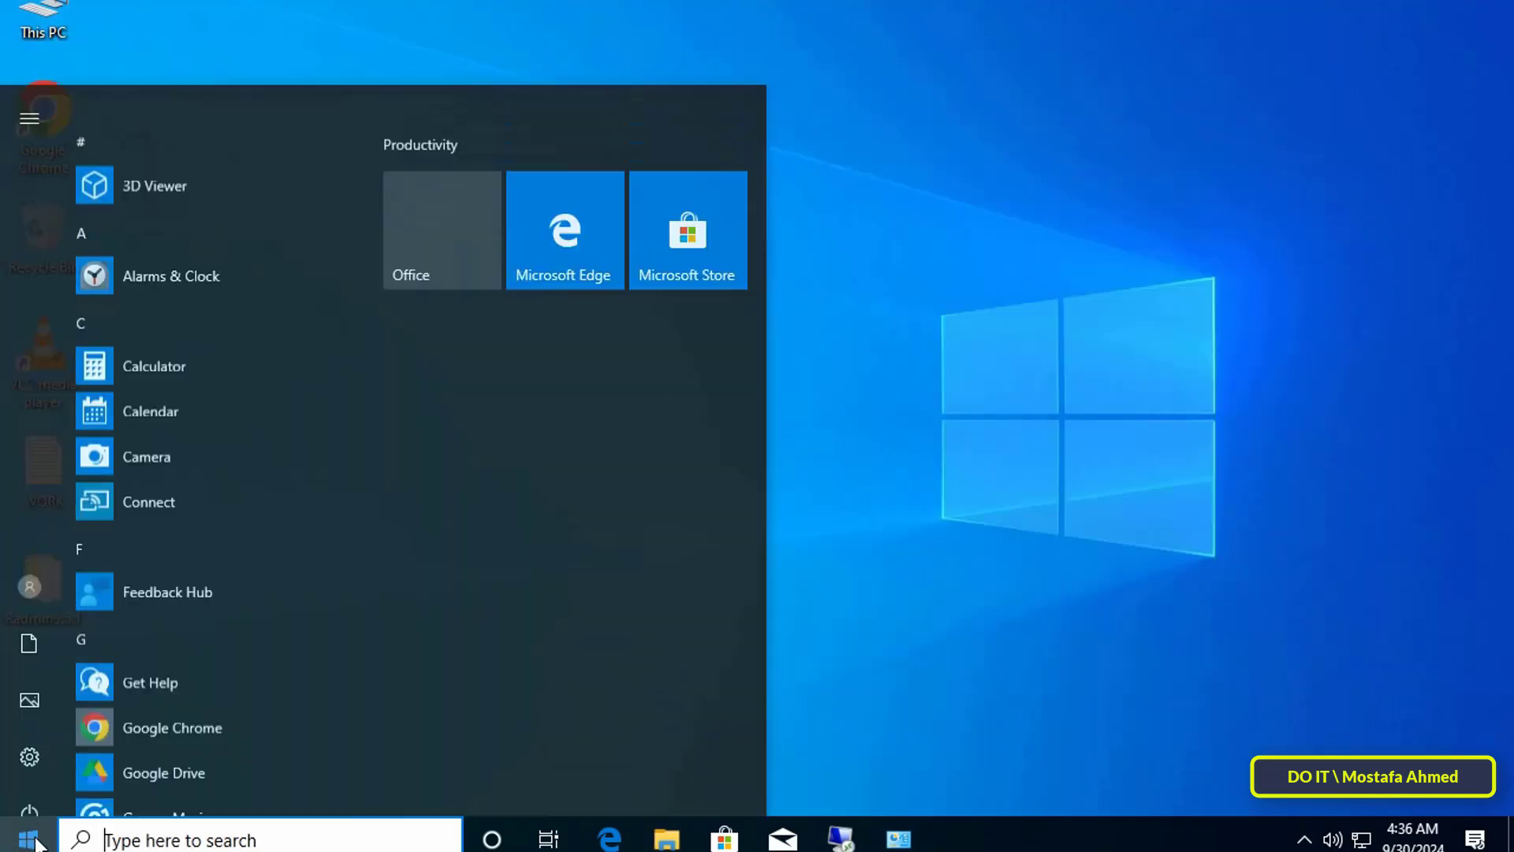
{"action": "left_click", "coordinate": [26, 791]}
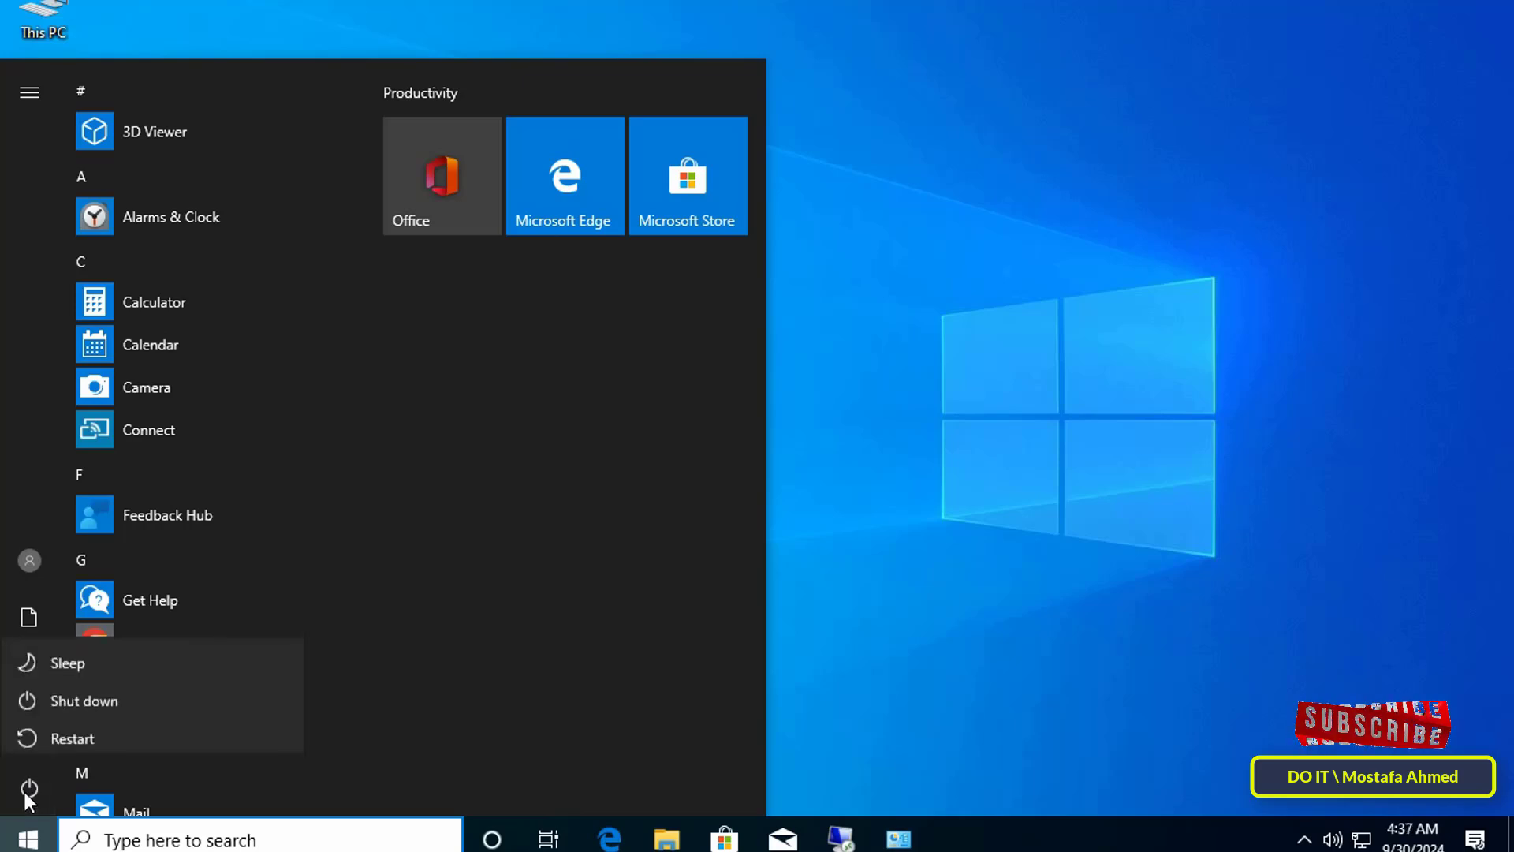
{"action": "left_click", "coordinate": [73, 737]}
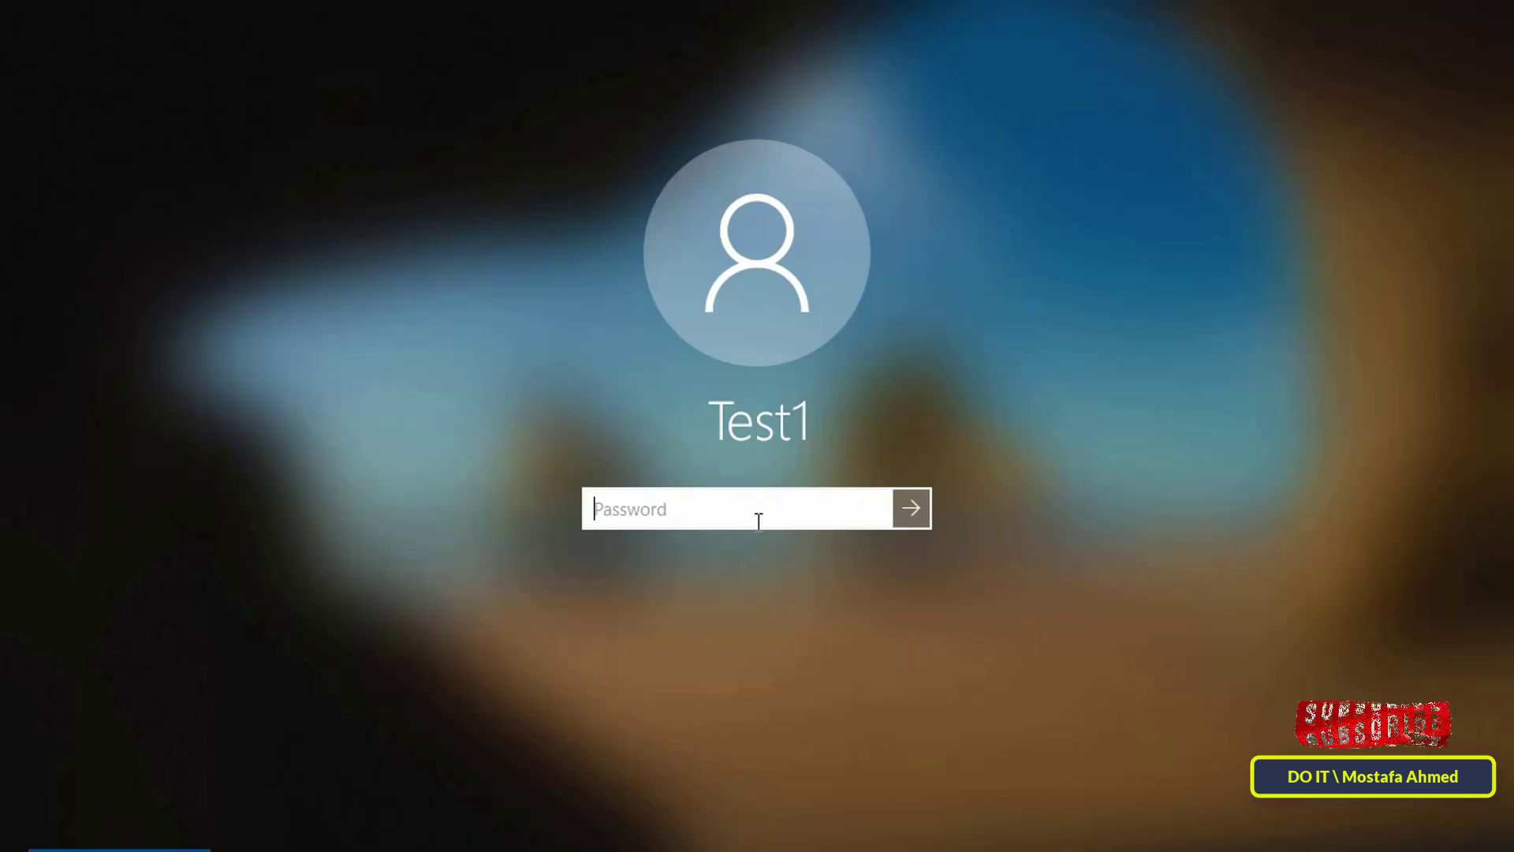
{"action": "type", "text": "1"}
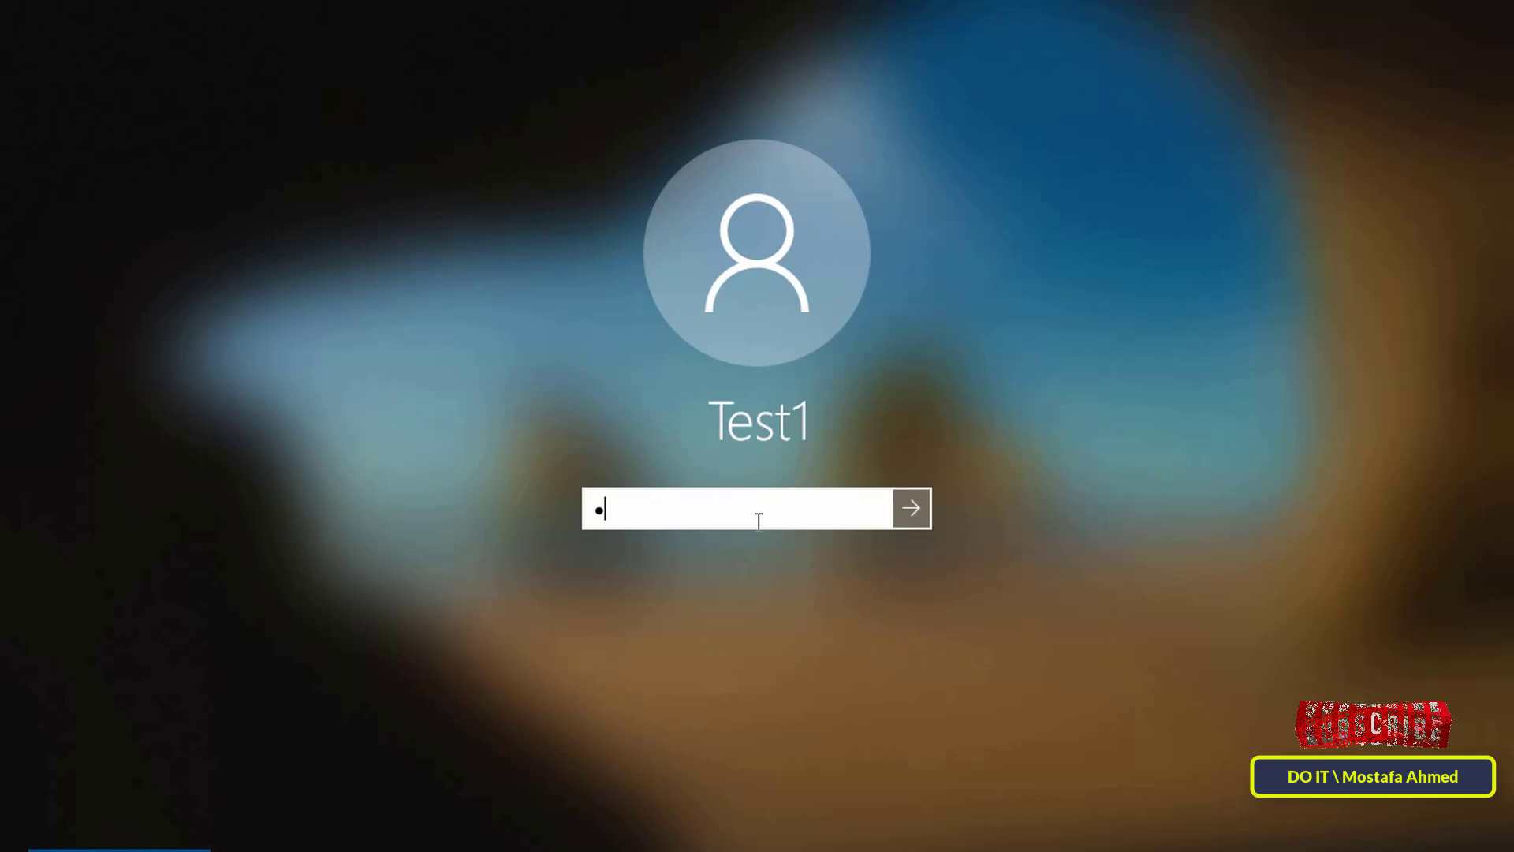
{"action": "type", "text": "234"}
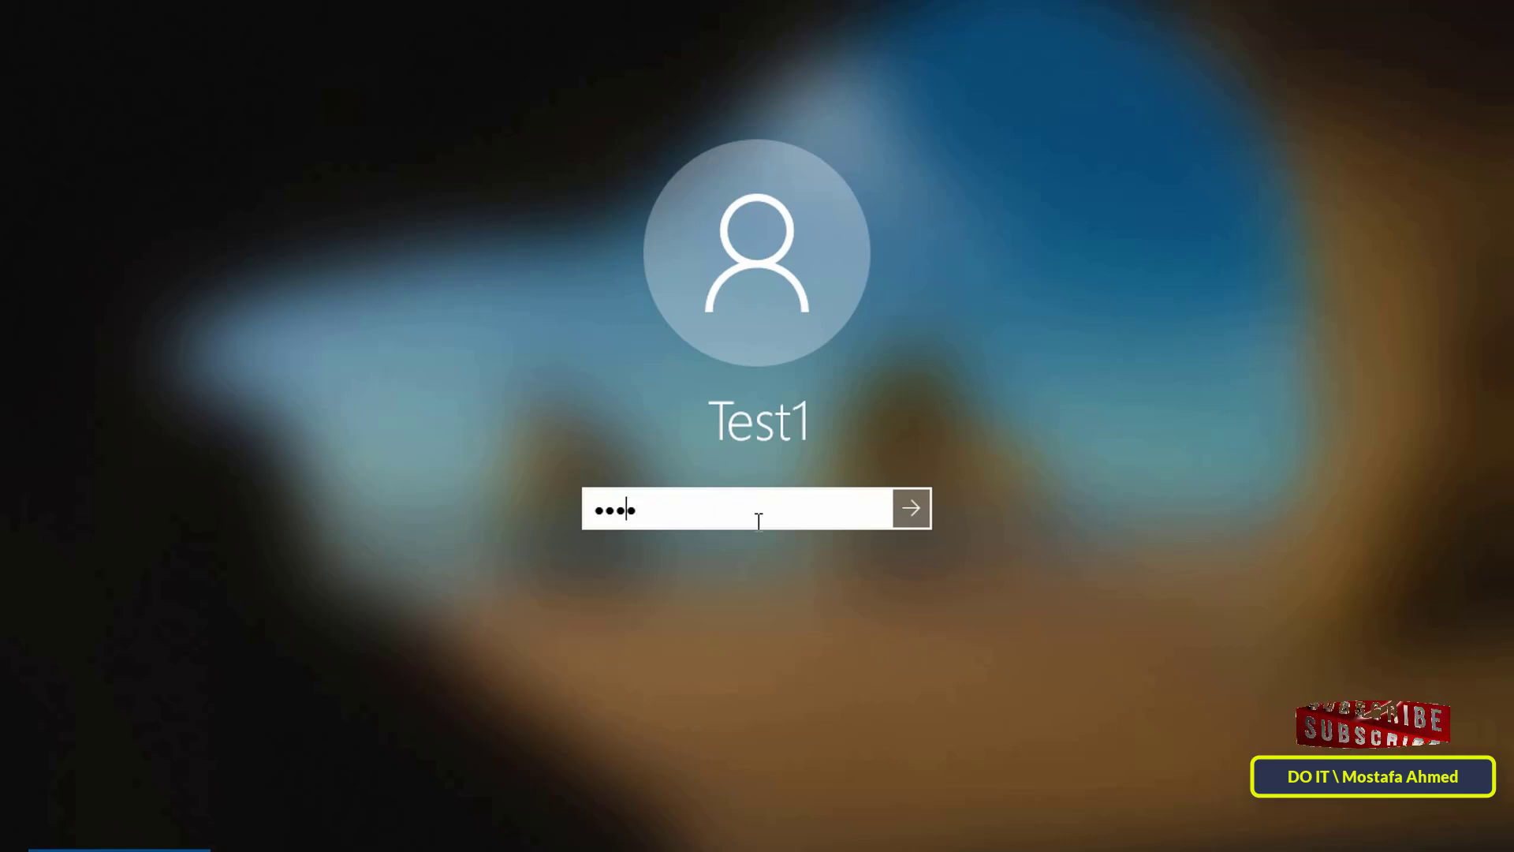
{"action": "type", "text": "5678"}
{"action": "key", "text": "Return"}
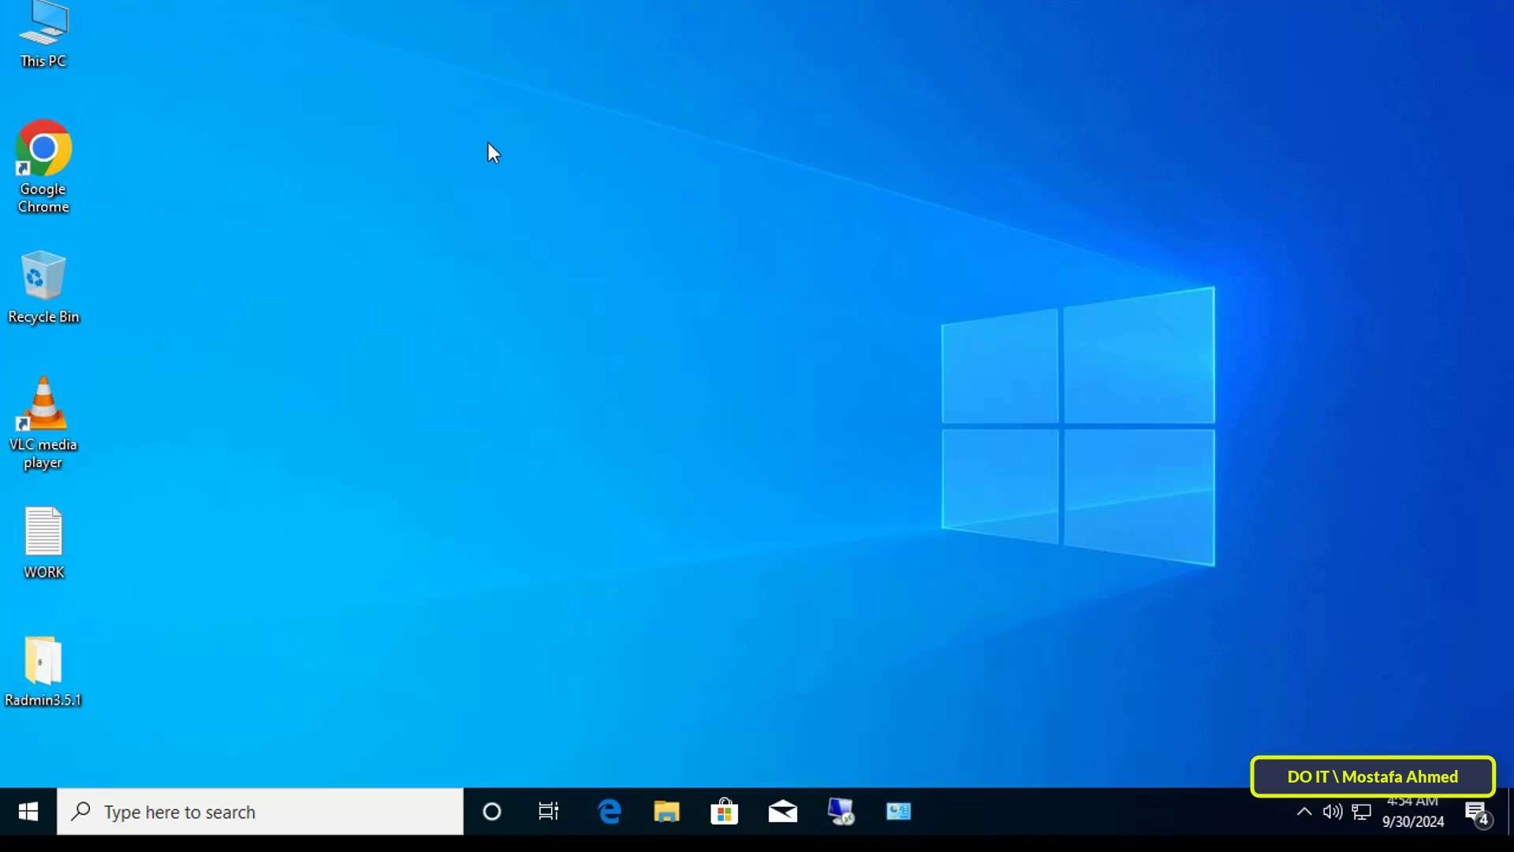
Step: Browse File Explorer to C:\Windows\Temp and confirm only 2 vmware log files remain
{"action": "key", "text": "super+e"}
{"action": "double_click", "coordinate": [386, 430]}
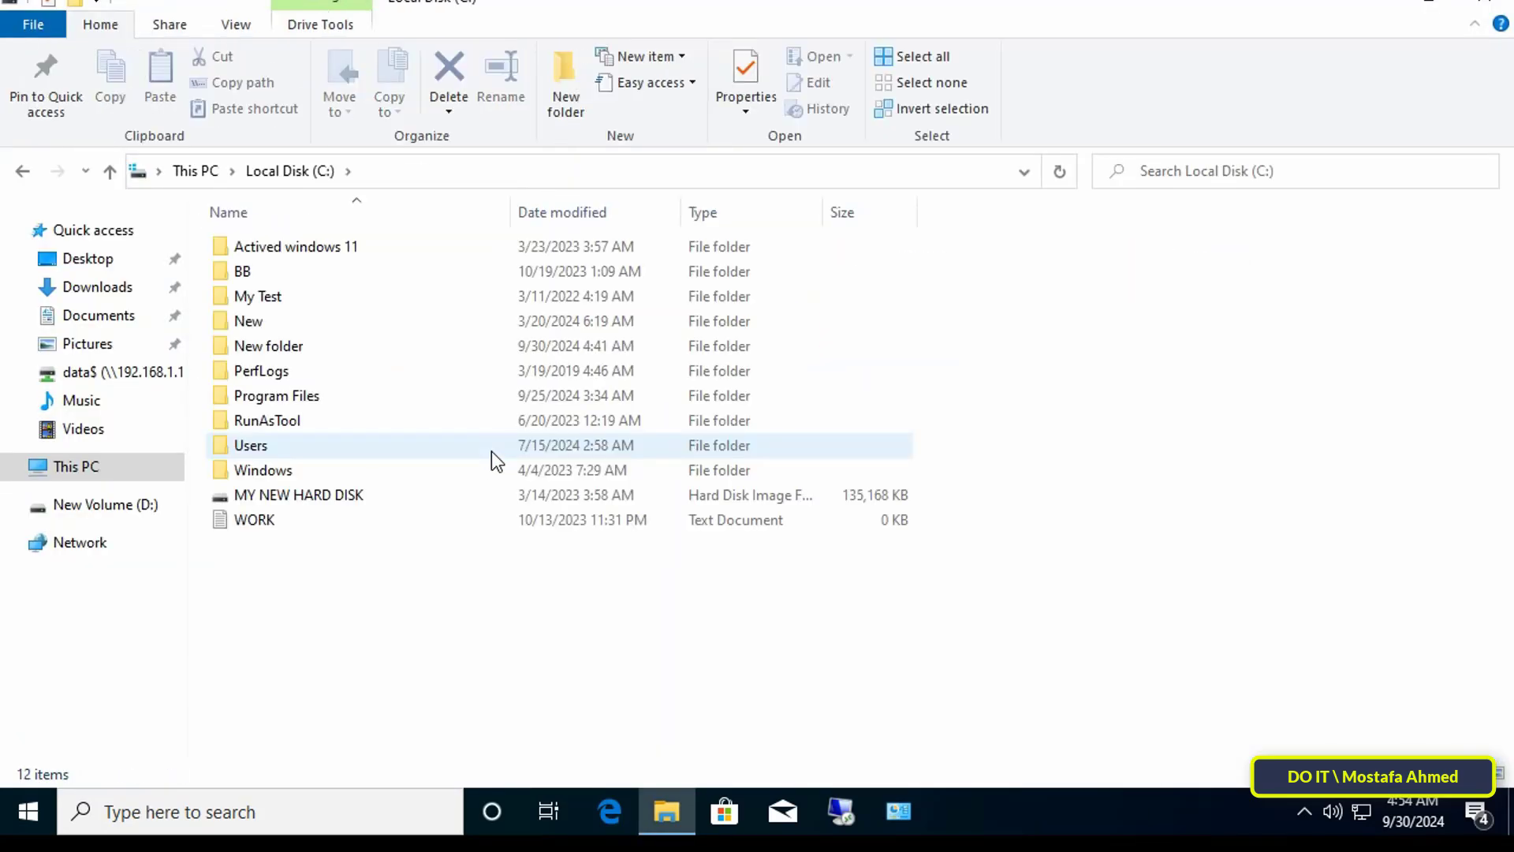
{"action": "double_click", "coordinate": [267, 471]}
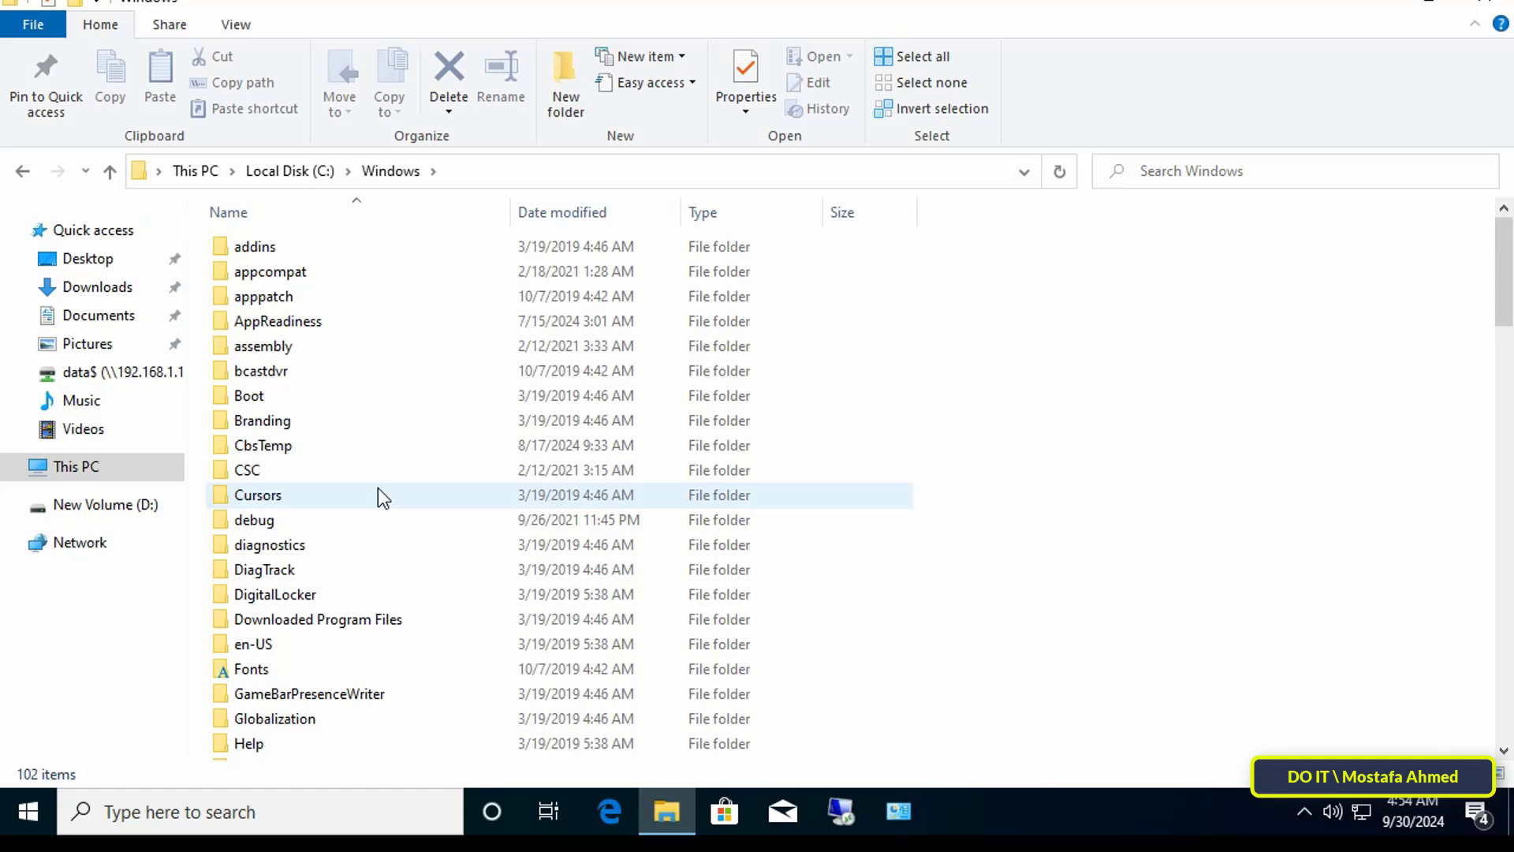
{"action": "mouse_move", "coordinate": [377, 488]}
{"action": "scroll", "coordinate": [356, 483], "scroll_direction": "down", "scroll_amount": 20}
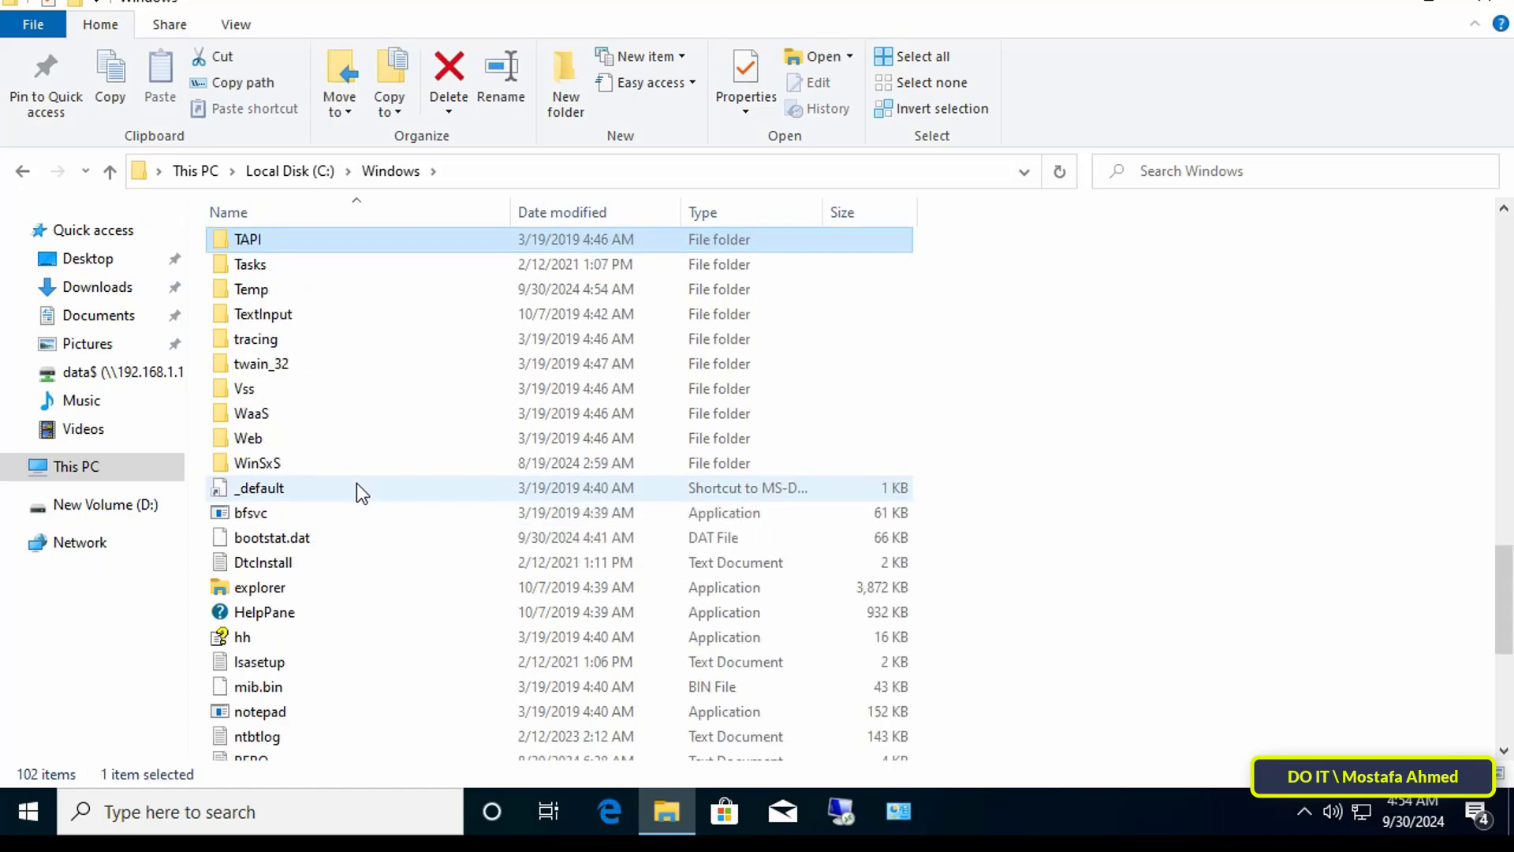
{"action": "left_click", "coordinate": [345, 292]}
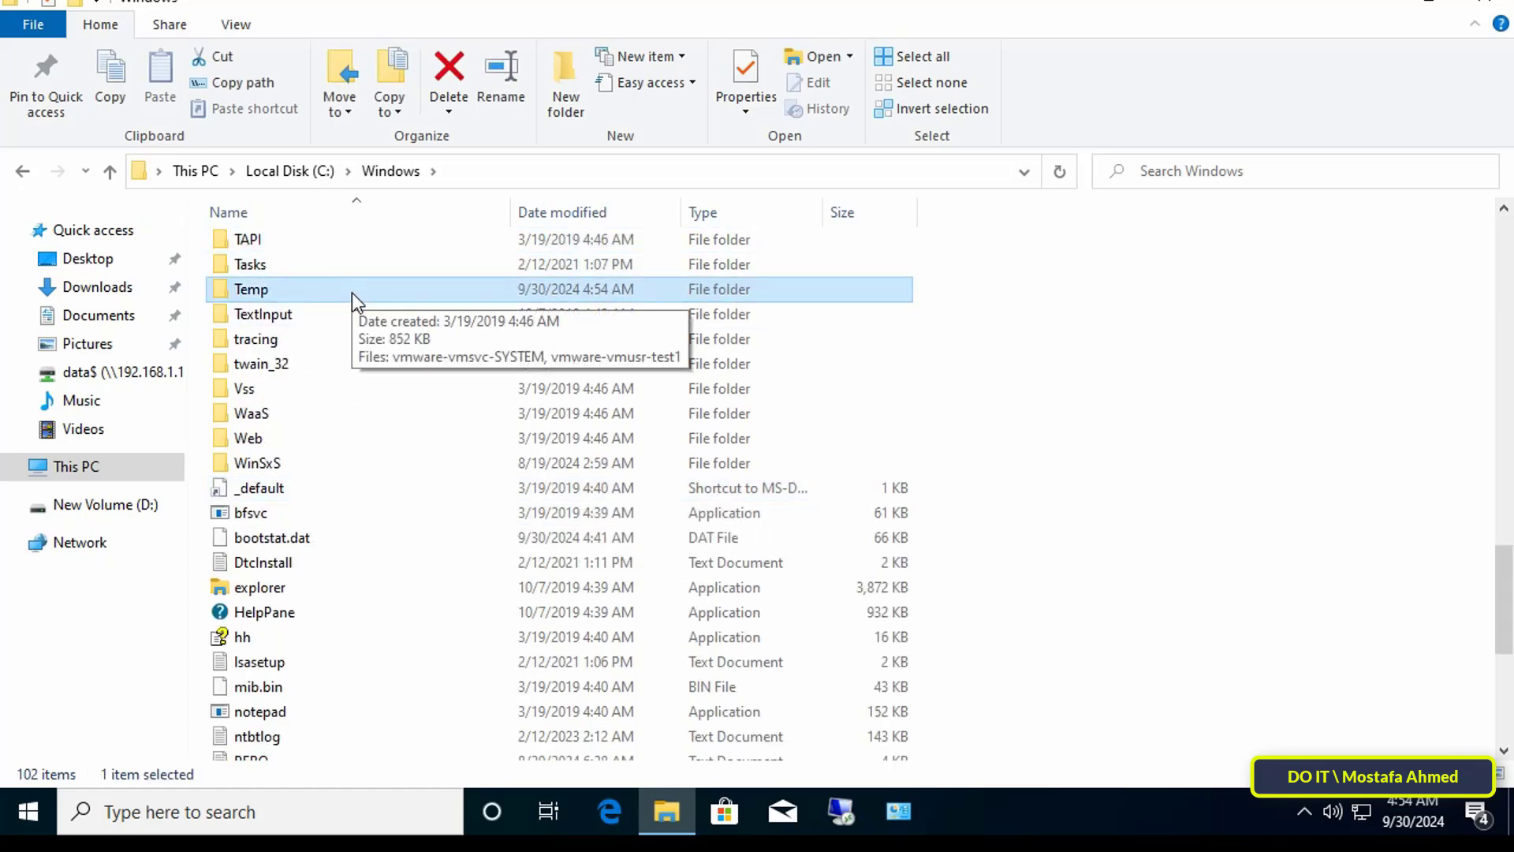
{"action": "double_click", "coordinate": [352, 292]}
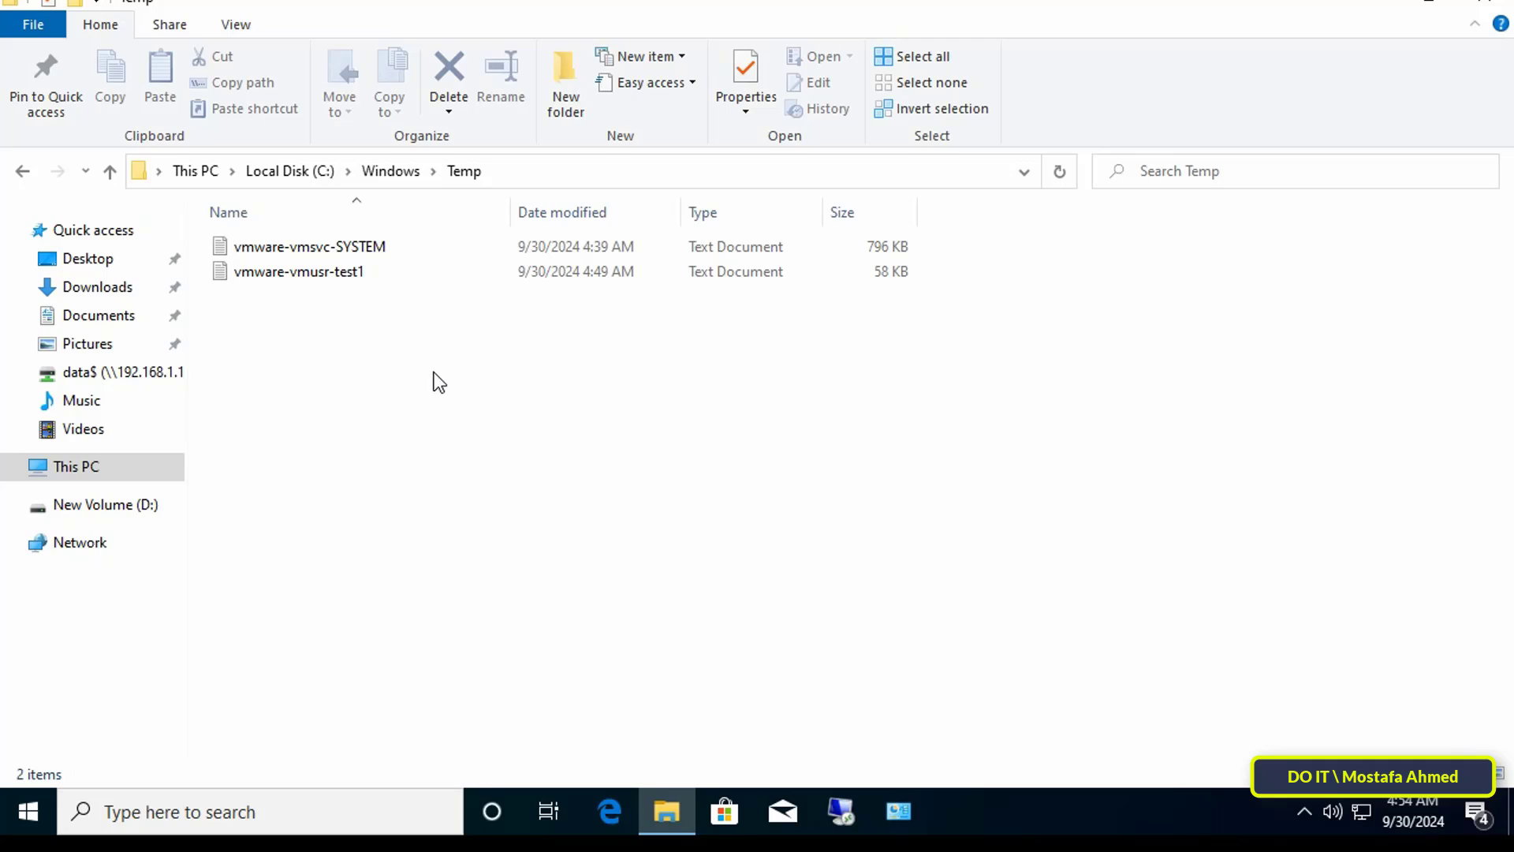